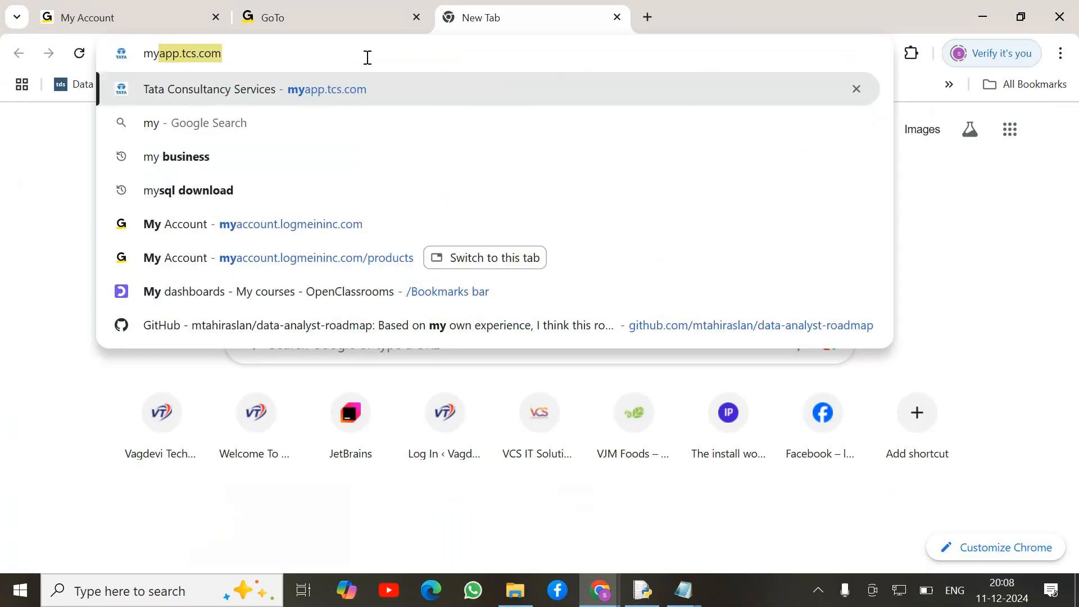
Search for 'mysql download' and open the official MySQL Downloads result.
click(207, 123)
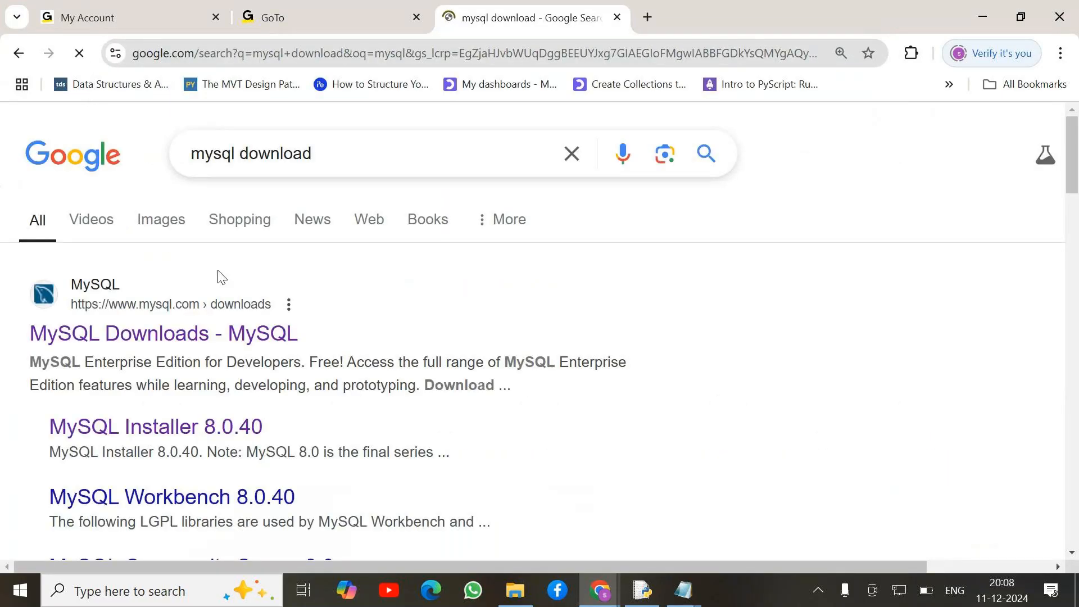
click(163, 338)
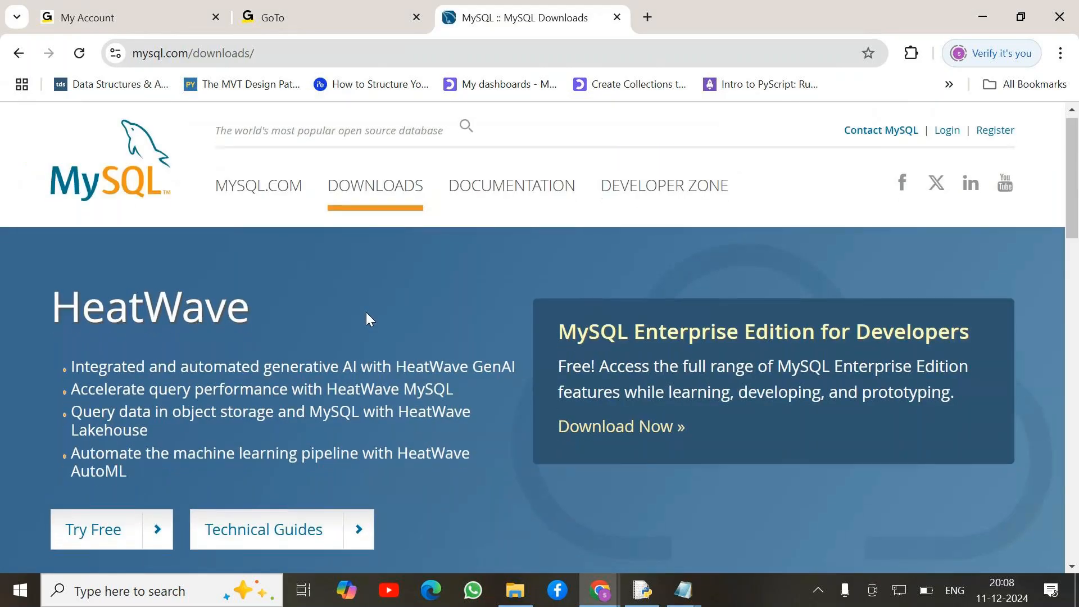
Go to MySQL Community (GPL) Downloads, then to MySQL Installer for Windows.
scroll(366, 313, down, 5)
scroll(366, 312, down, 6)
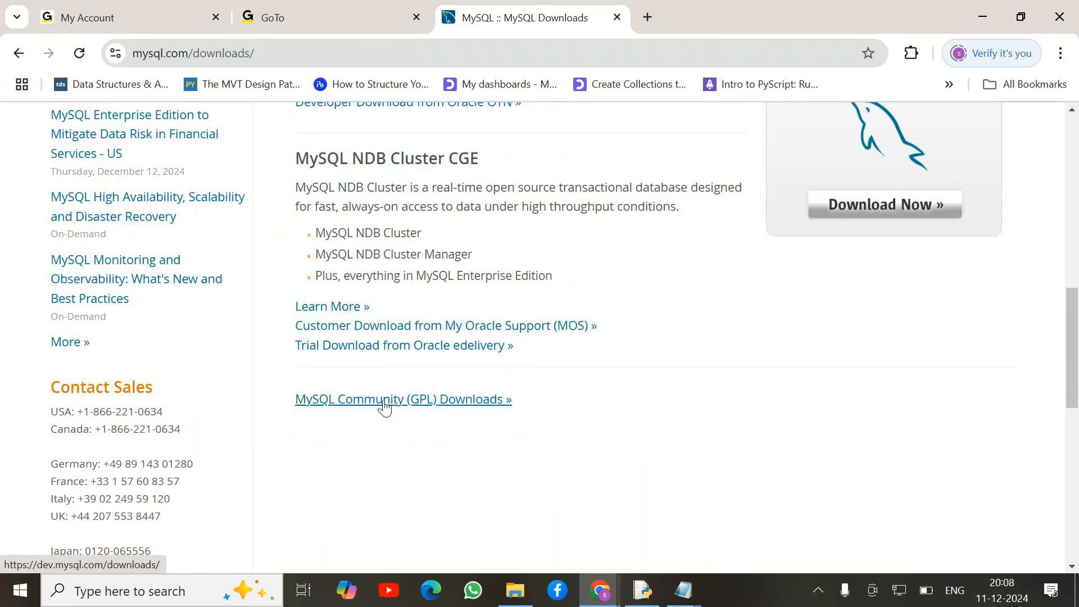
click(384, 401)
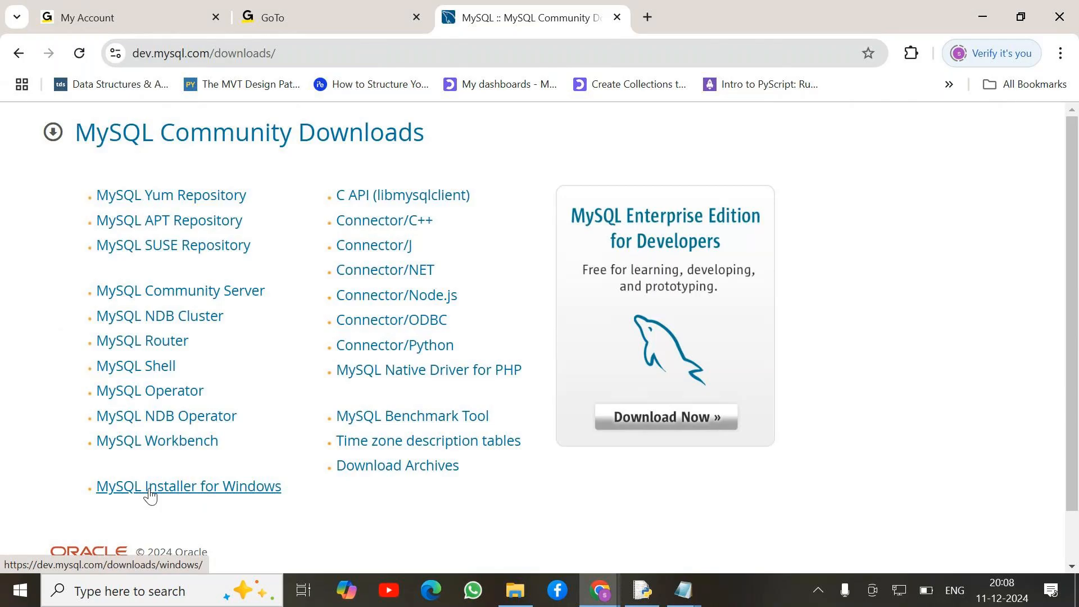
click(197, 497)
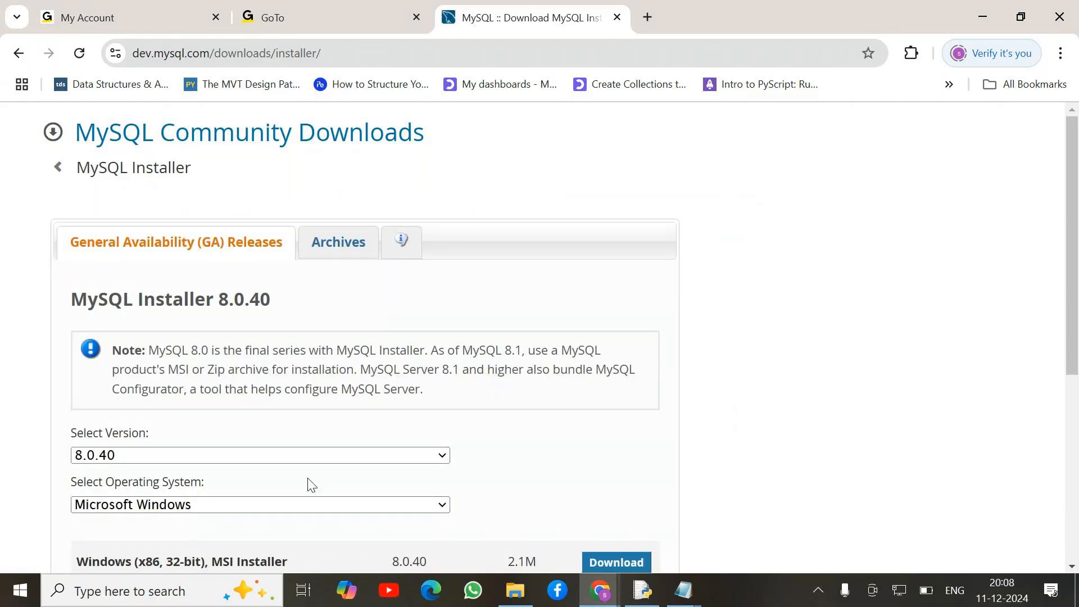
Keep version 8.0.40 selected and download the 306.5M full MSI installer.
scroll(337, 478, down, 2)
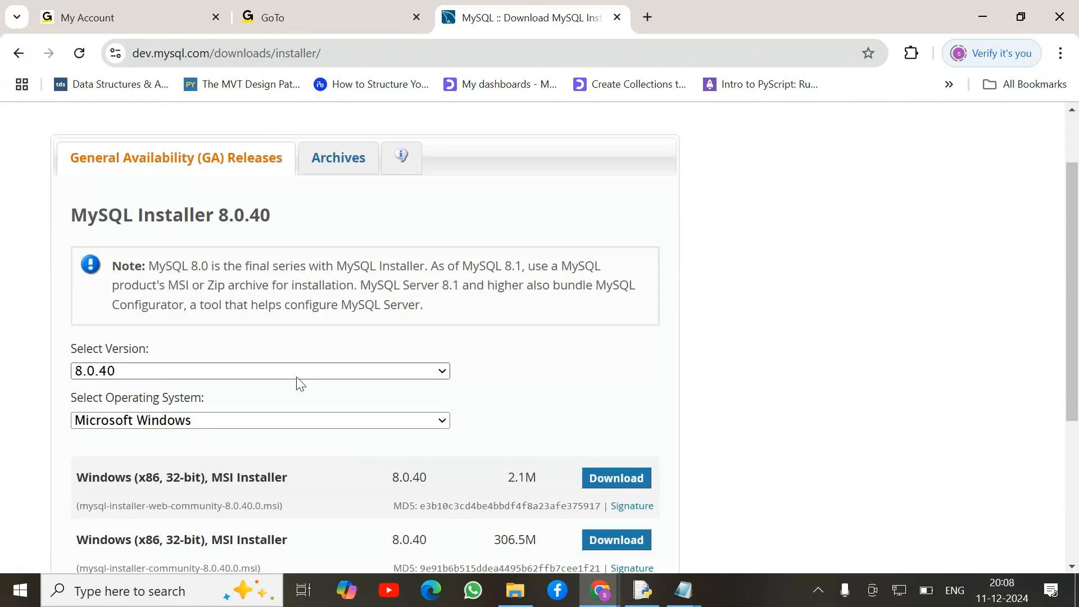
click(443, 372)
click(349, 388)
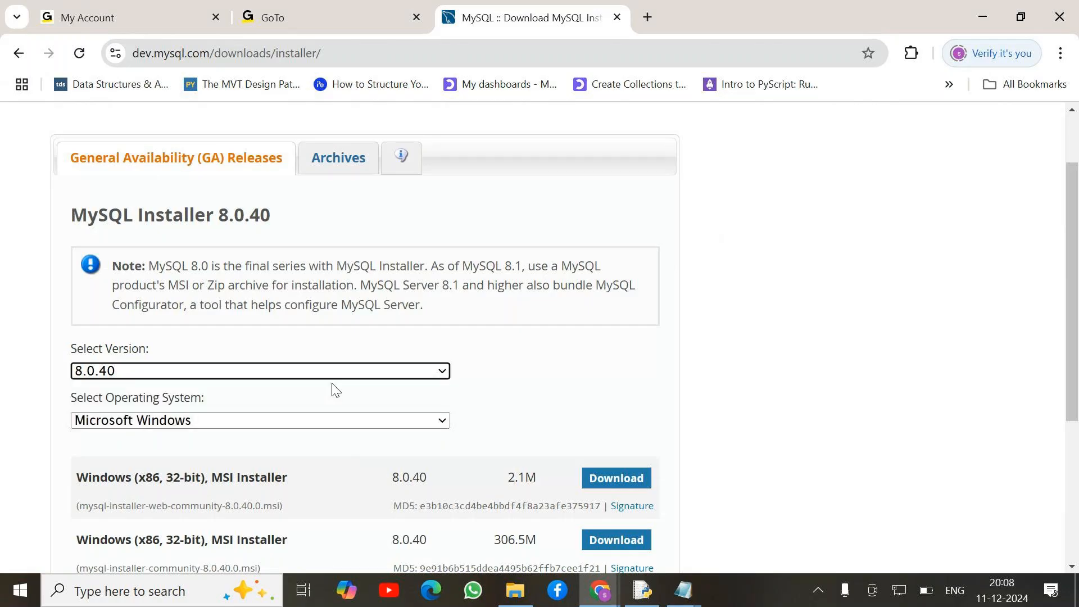
scroll(397, 397, down, 1)
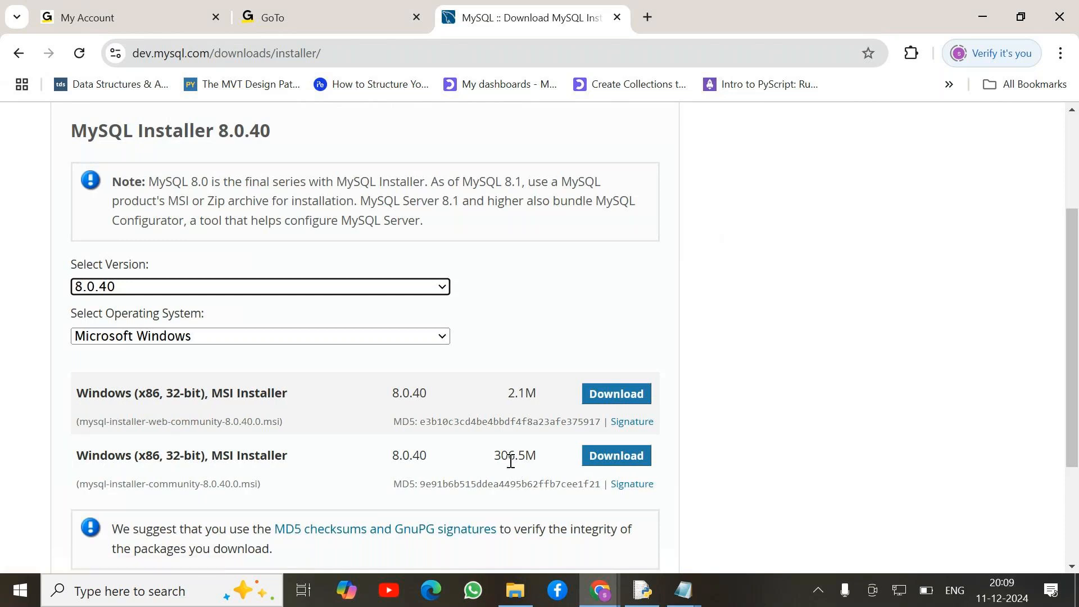
click(617, 456)
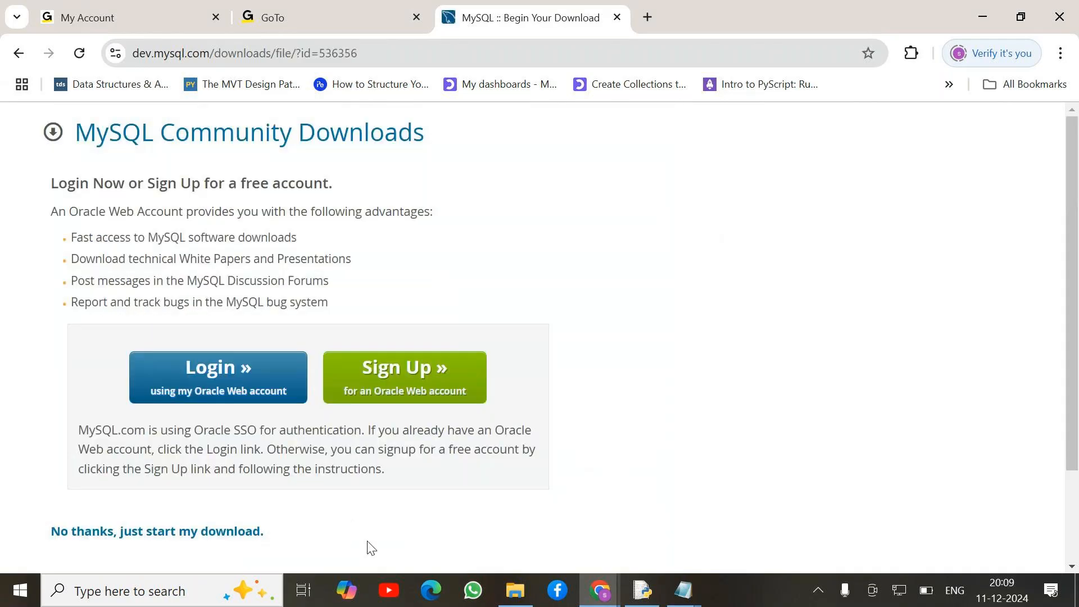
Skip login, let the 307 MB installer download finish, then switch to File Explorer.
click(189, 539)
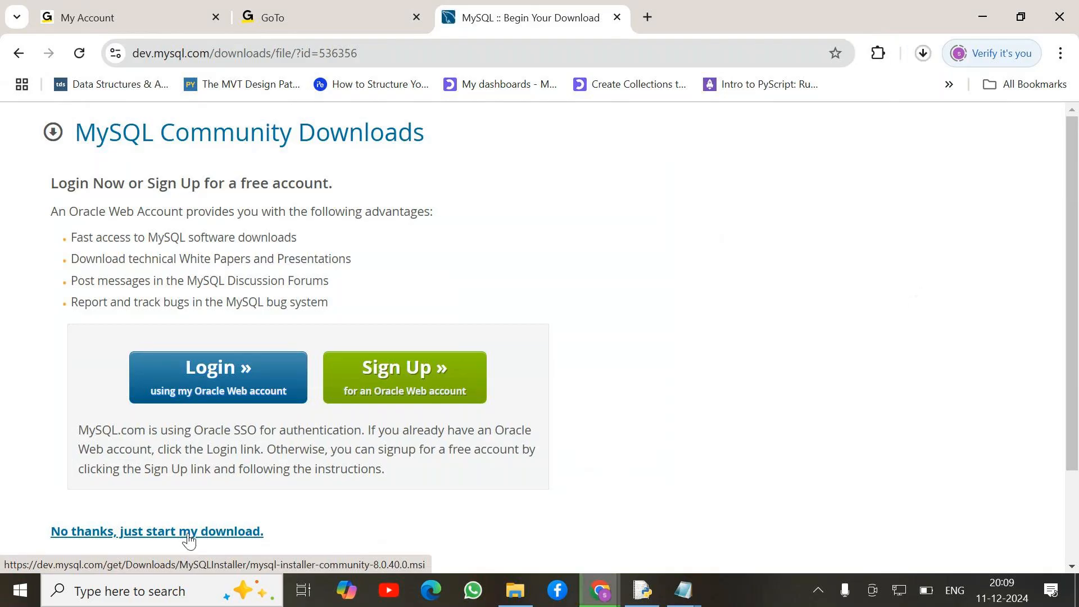
click(924, 54)
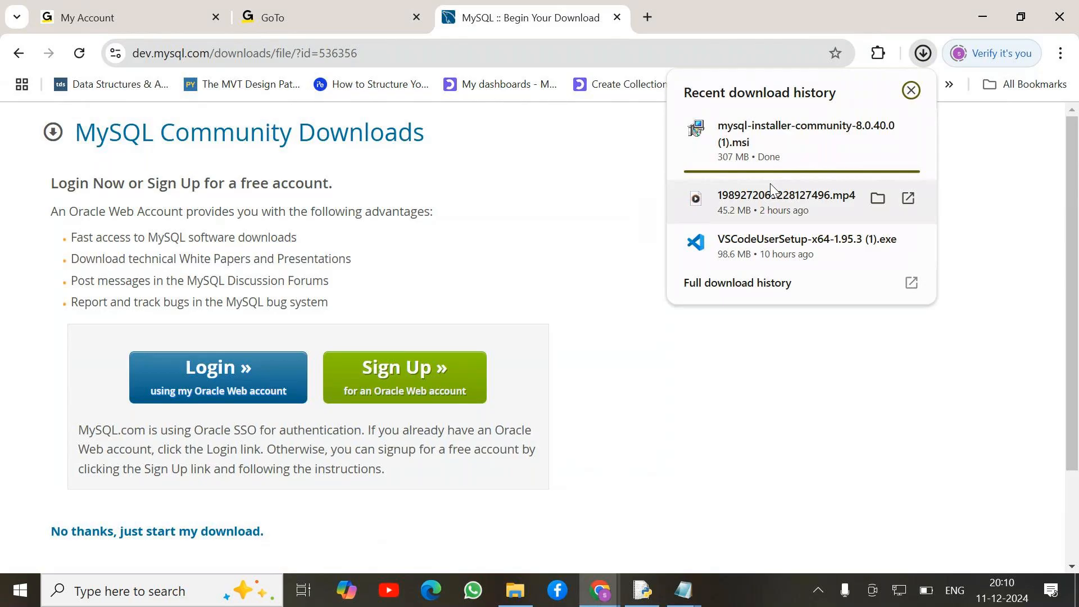
click(911, 91)
click(517, 590)
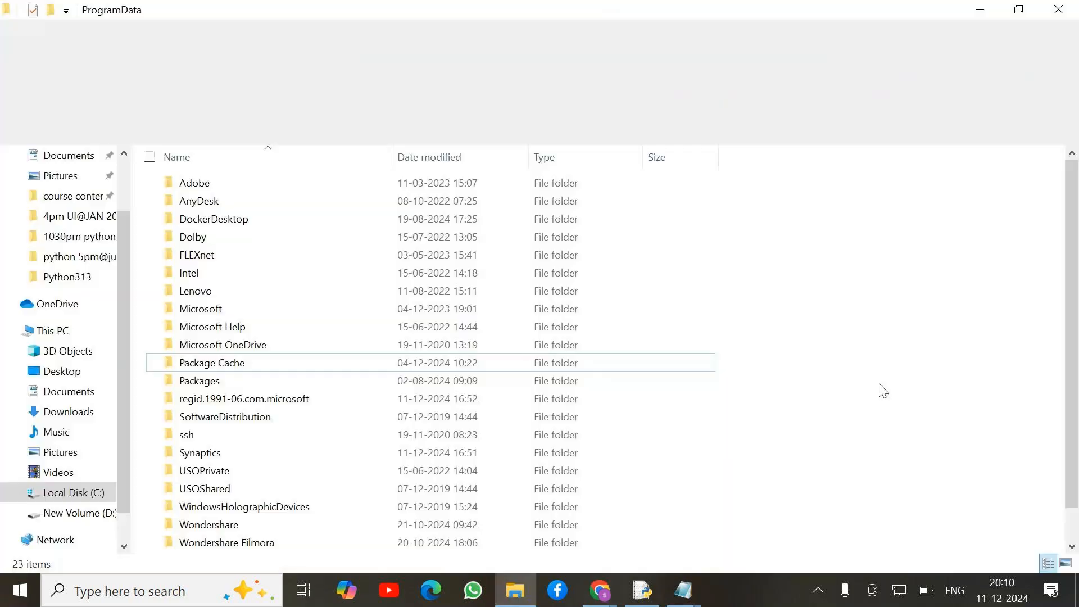
Launch mysql-installer-community-8.0.40.0 from the Downloads folder.
scroll(76, 207, up, 2)
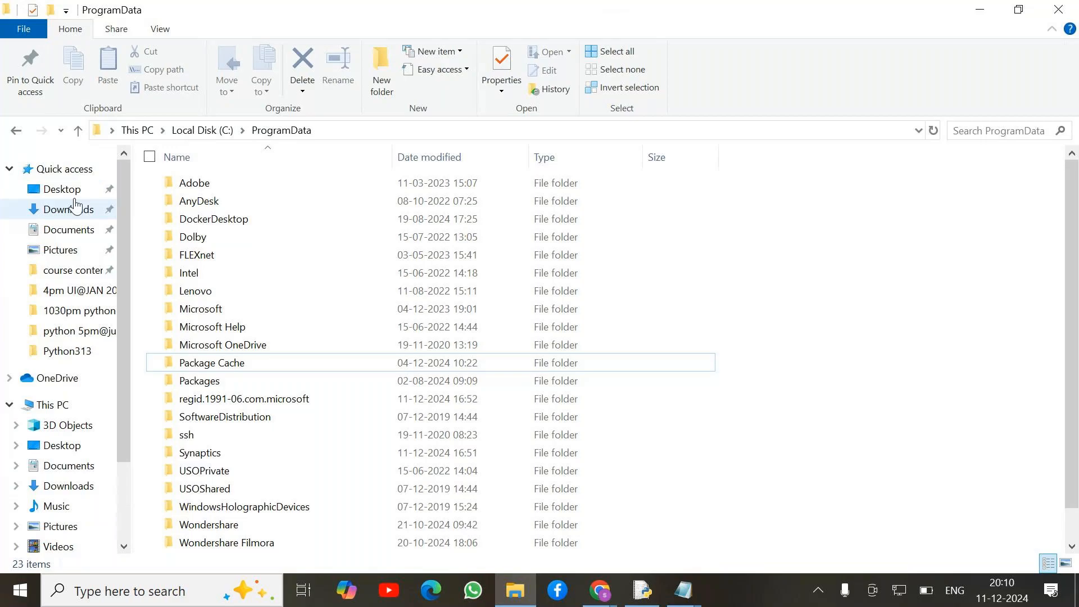
click(76, 208)
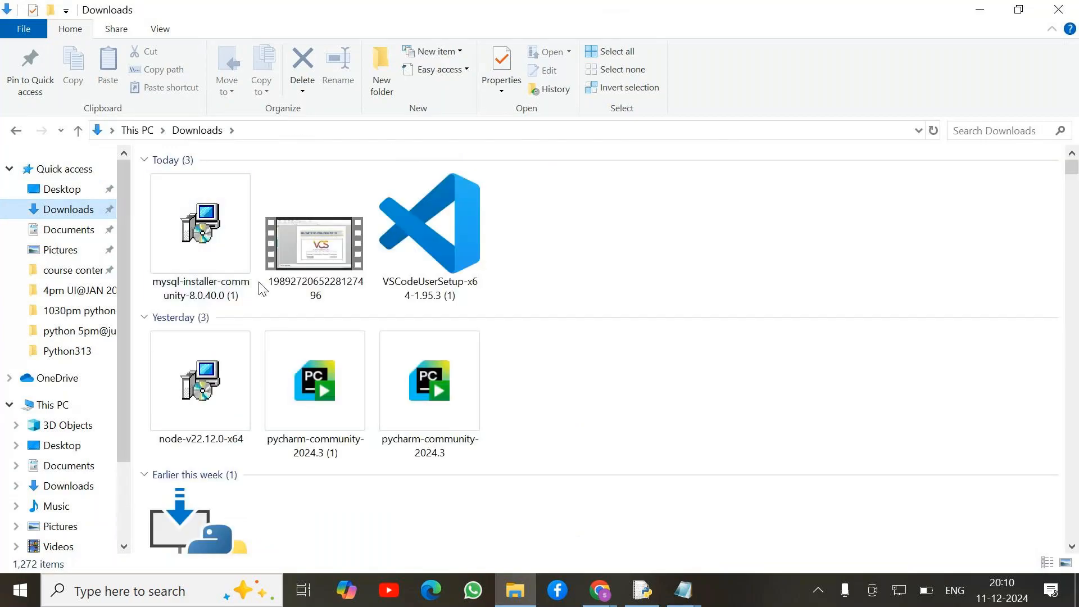
mouse_move(213, 257)
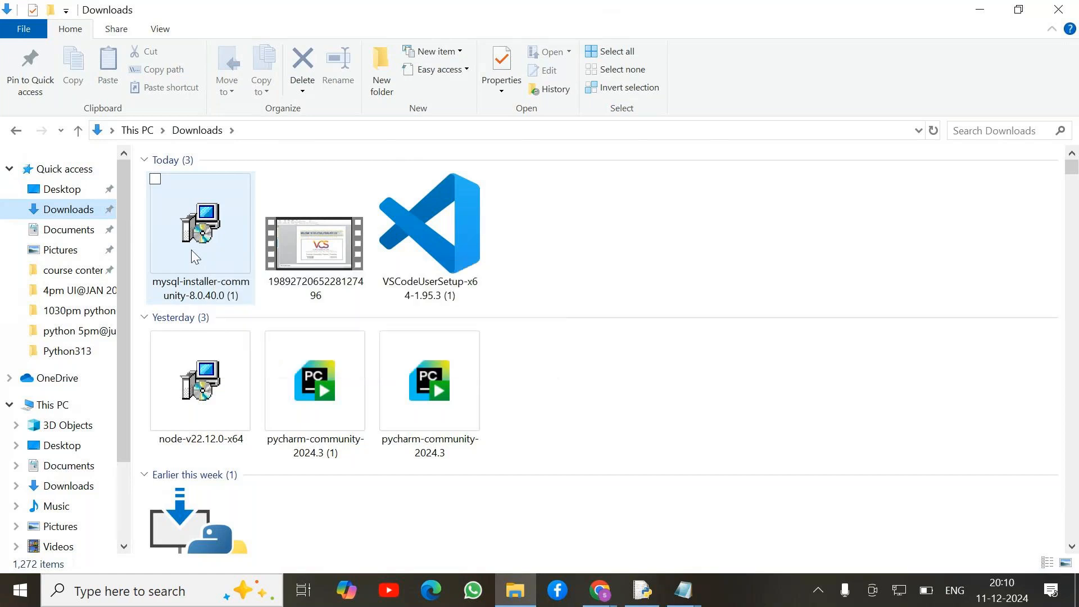
double_click(191, 251)
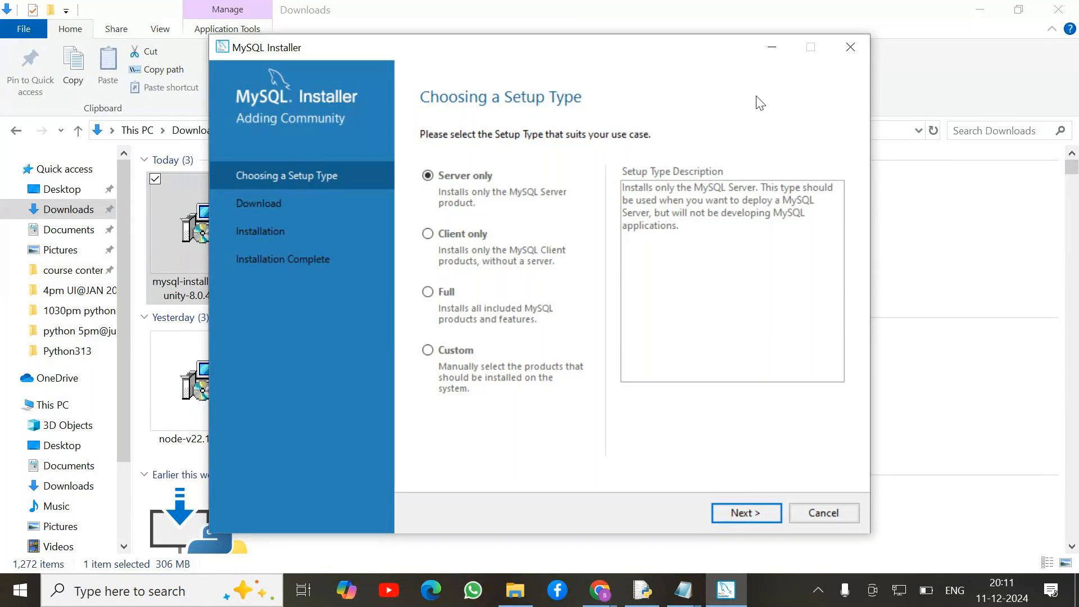
Choose the Full setup type, review its included products, and continue to Installation.
click(446, 292)
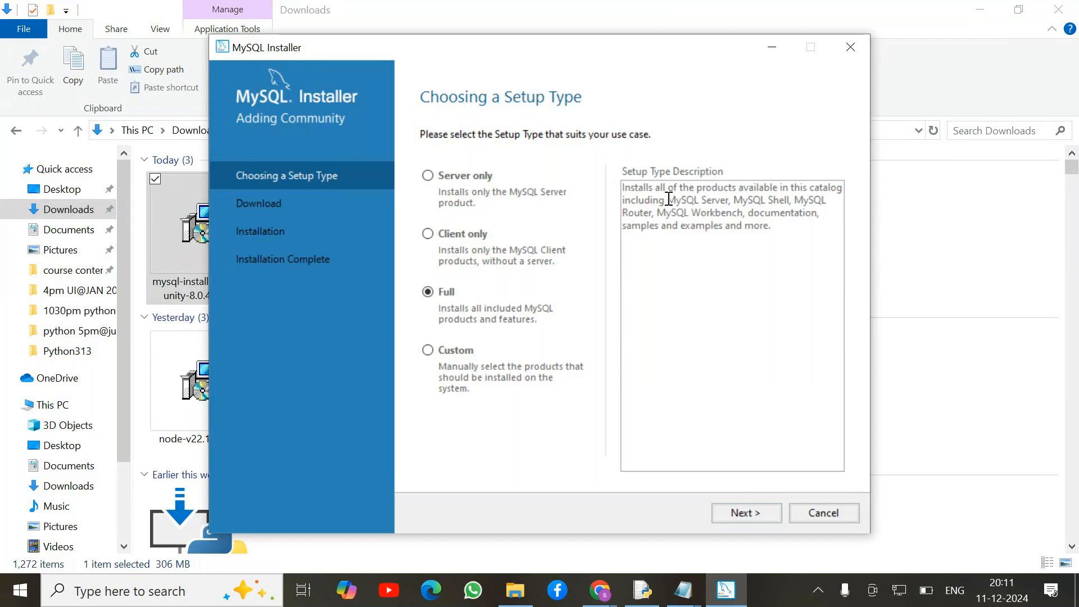
drag(668, 199, 743, 212)
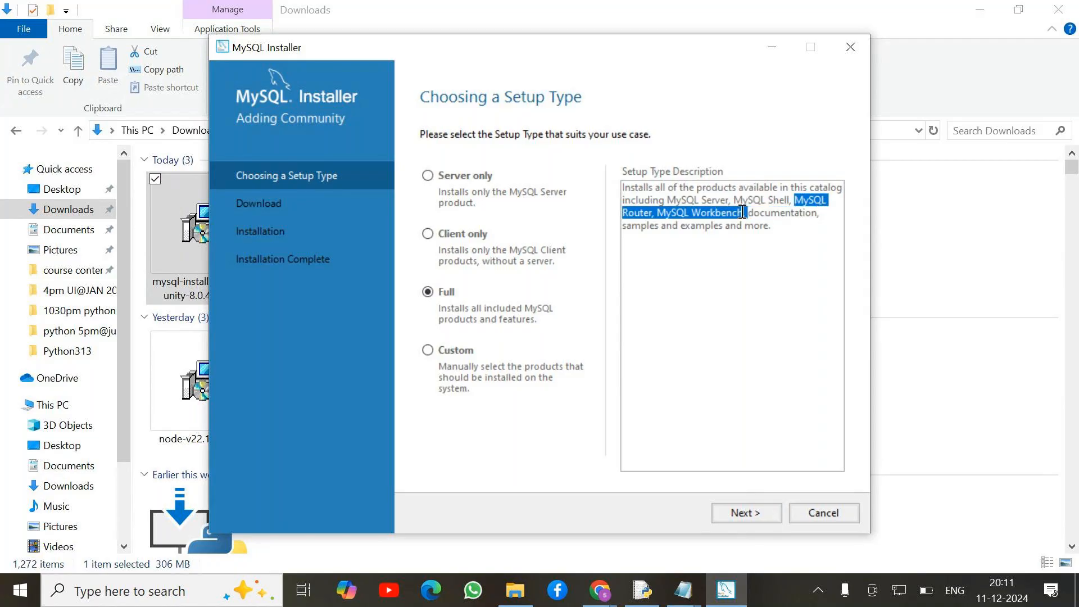
drag(742, 212, 747, 212)
click(746, 516)
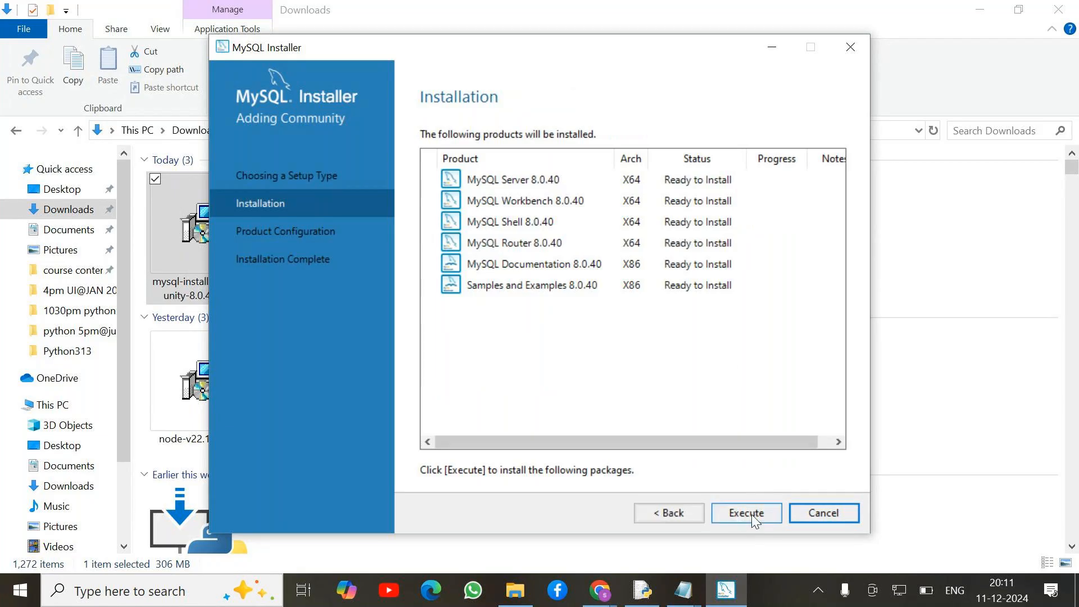
Execute installation of Server, Workbench, Shell, Router, Documentation and Samples until all show Complete.
click(748, 514)
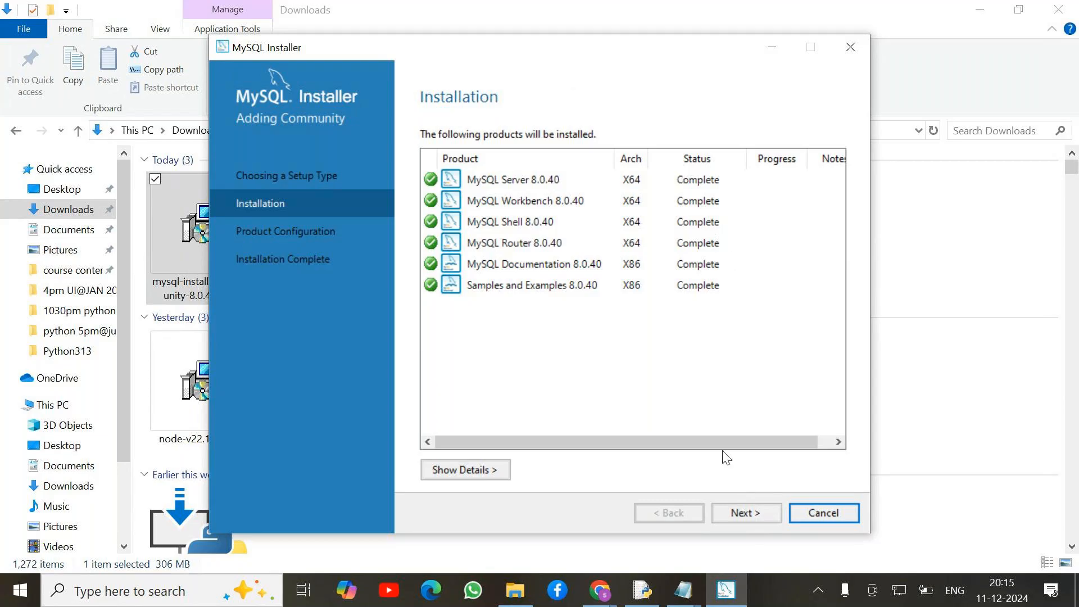
Keep Development Computer, port 3306 and strong password encryption, advancing to Accounts and Roles.
click(752, 517)
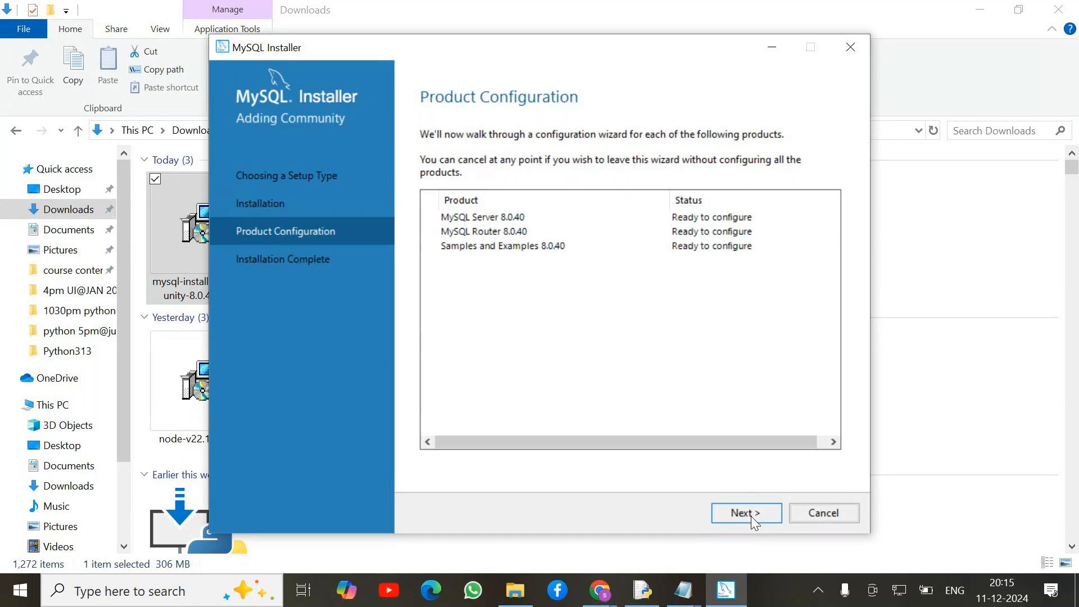
click(751, 516)
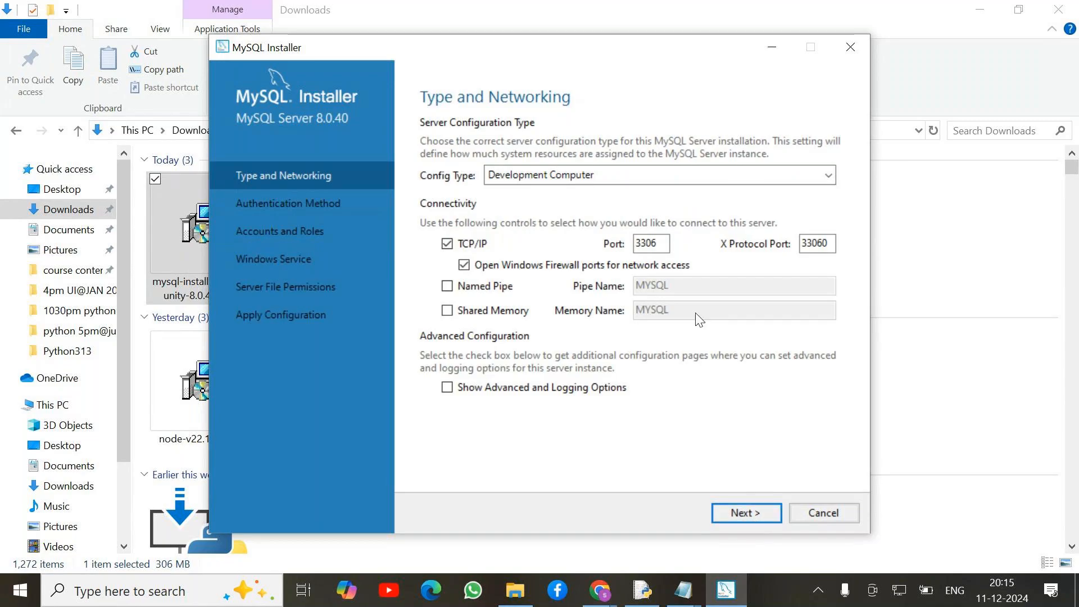
click(744, 514)
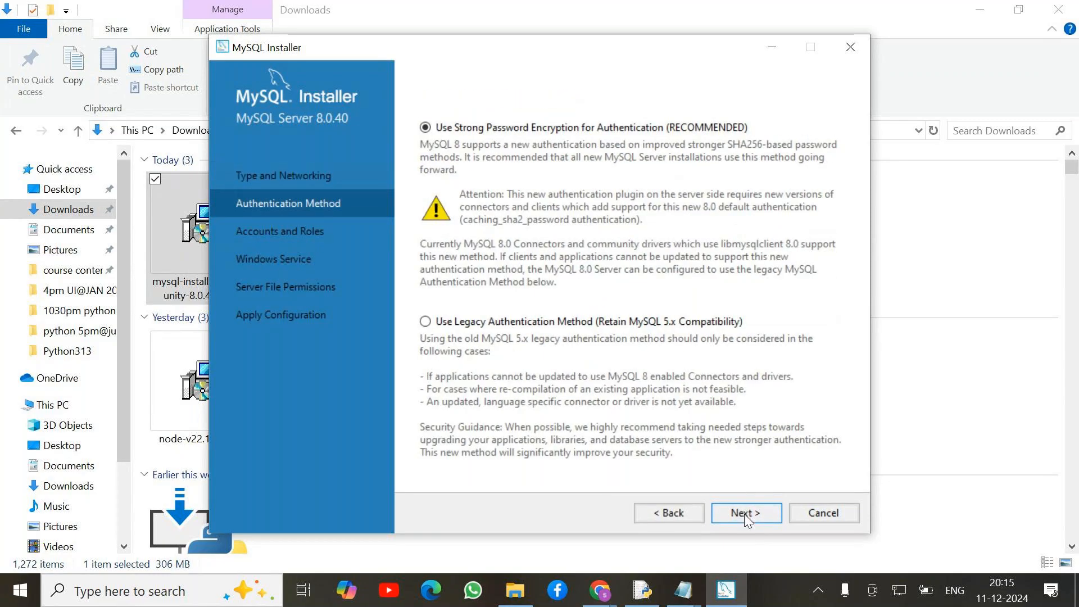
click(741, 515)
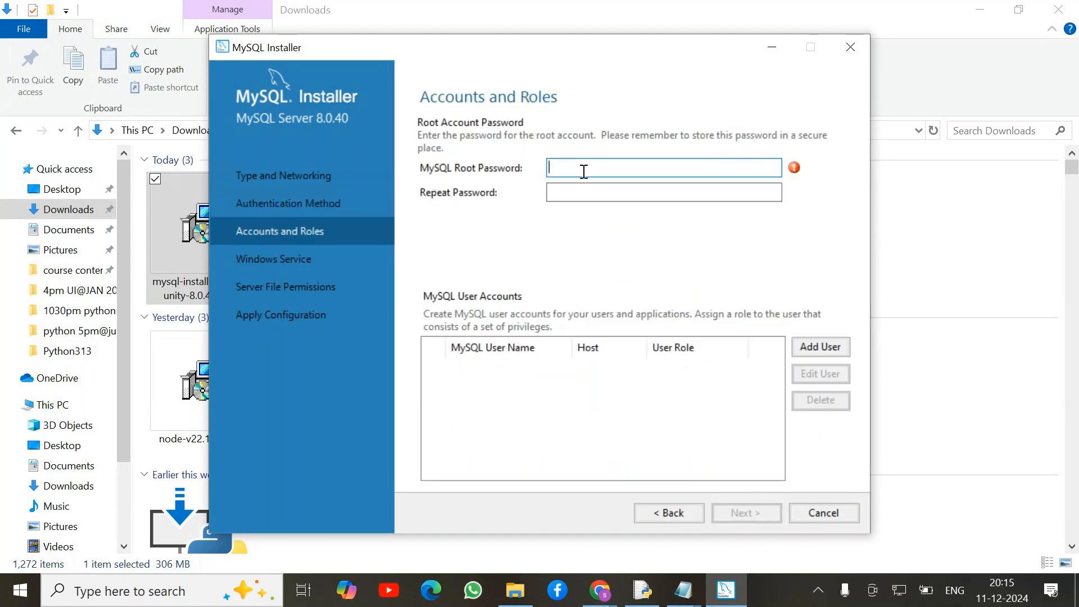
Enter and confirm the root account password, reaching the Windows Service step.
text(root)
click(576, 192)
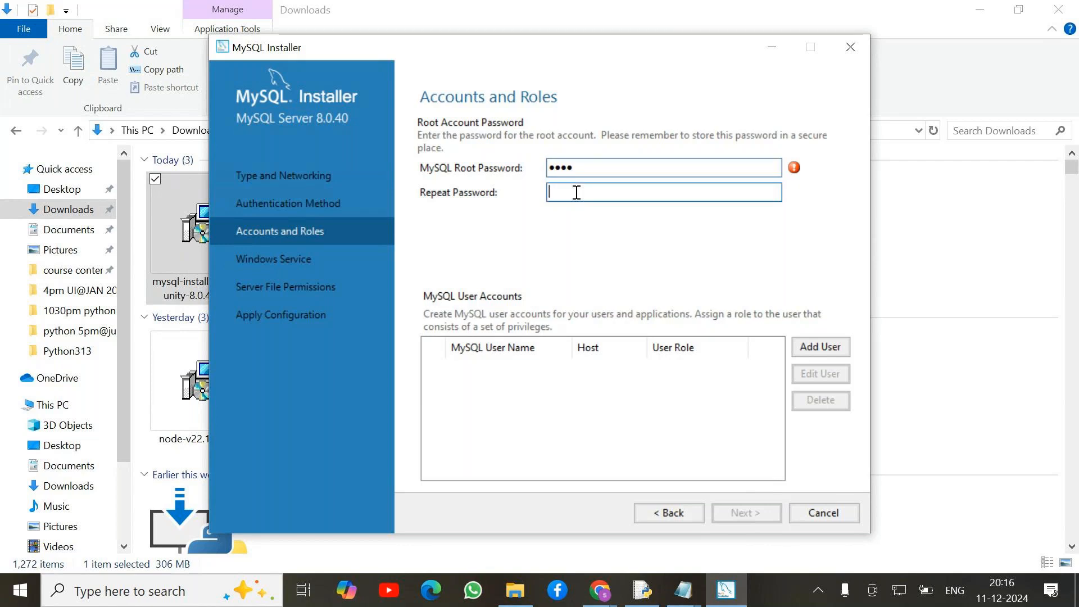
text(root)
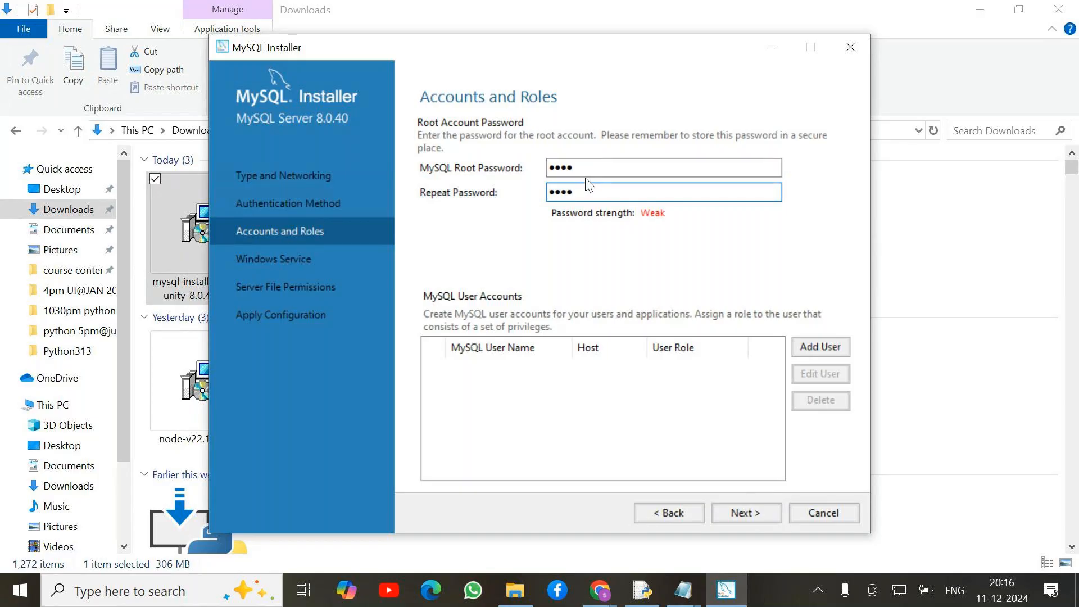
click(748, 513)
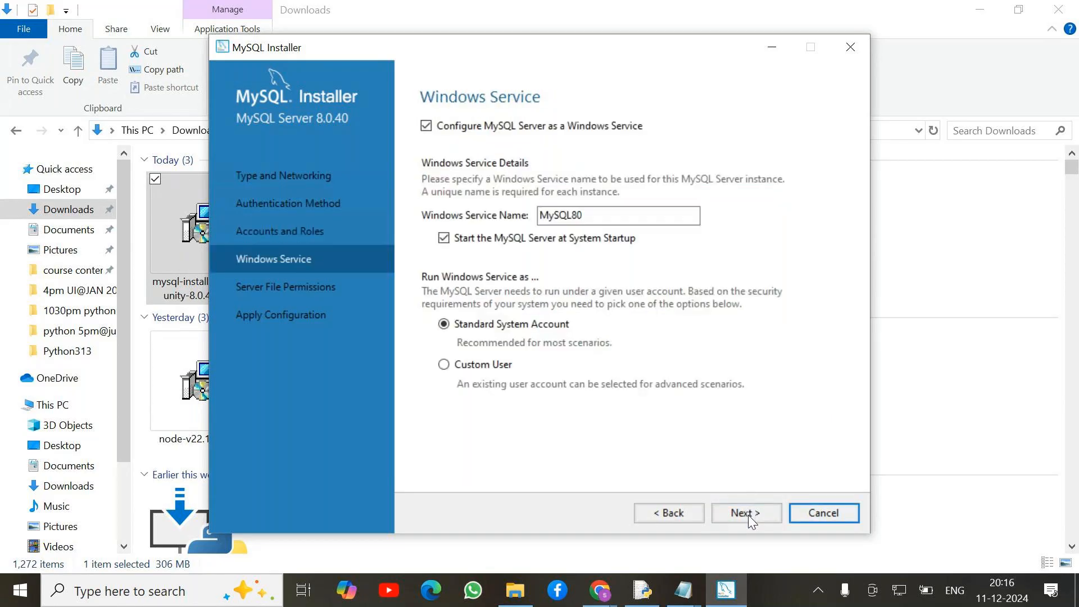
Keep the MySQL80 service and file-permission defaults, then execute the server configuration.
click(747, 513)
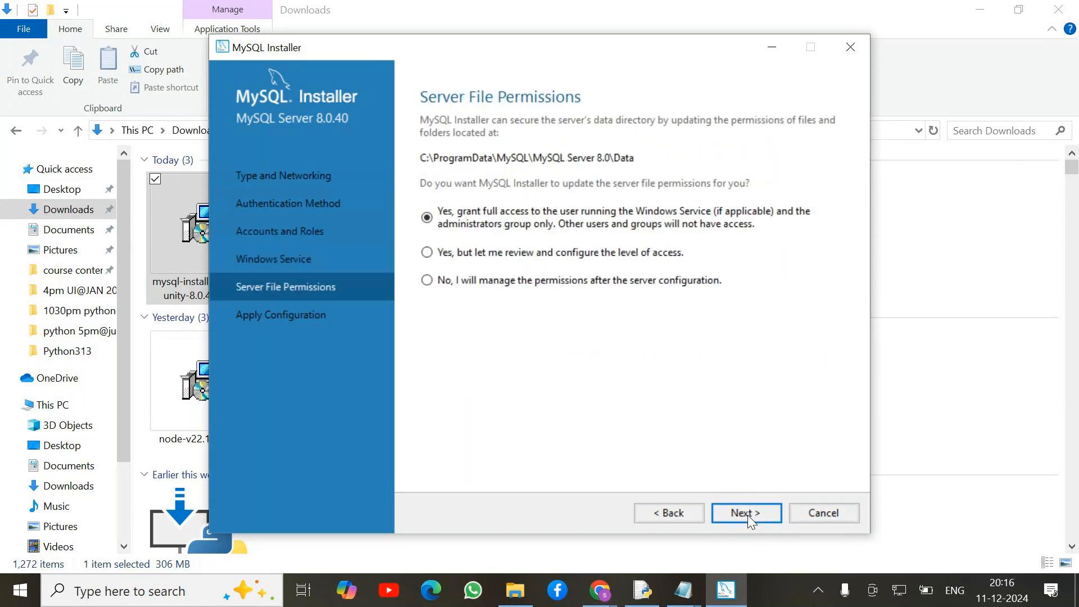
click(747, 514)
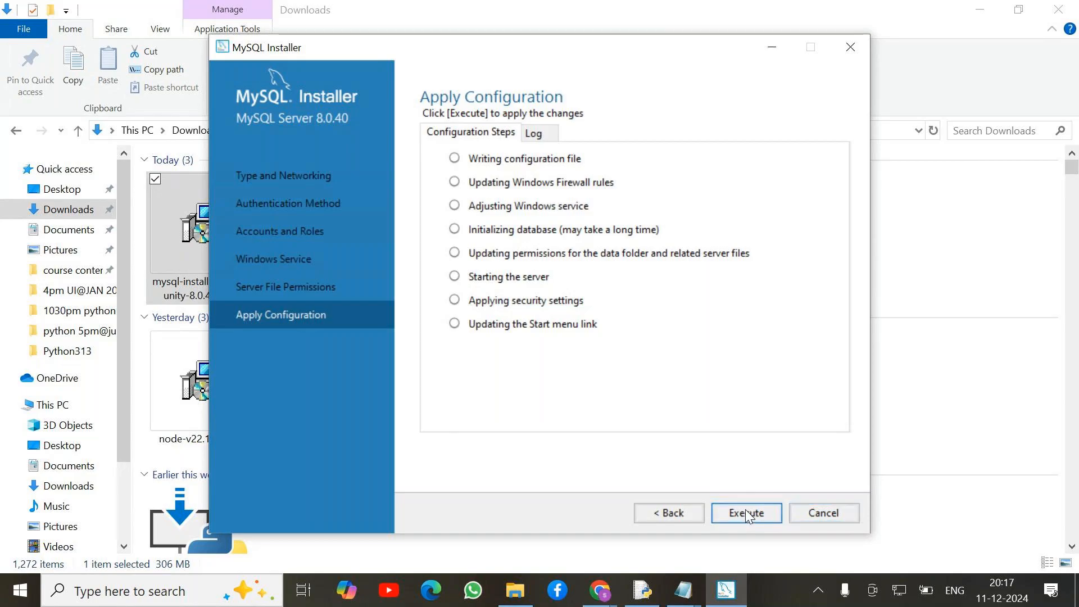
click(745, 513)
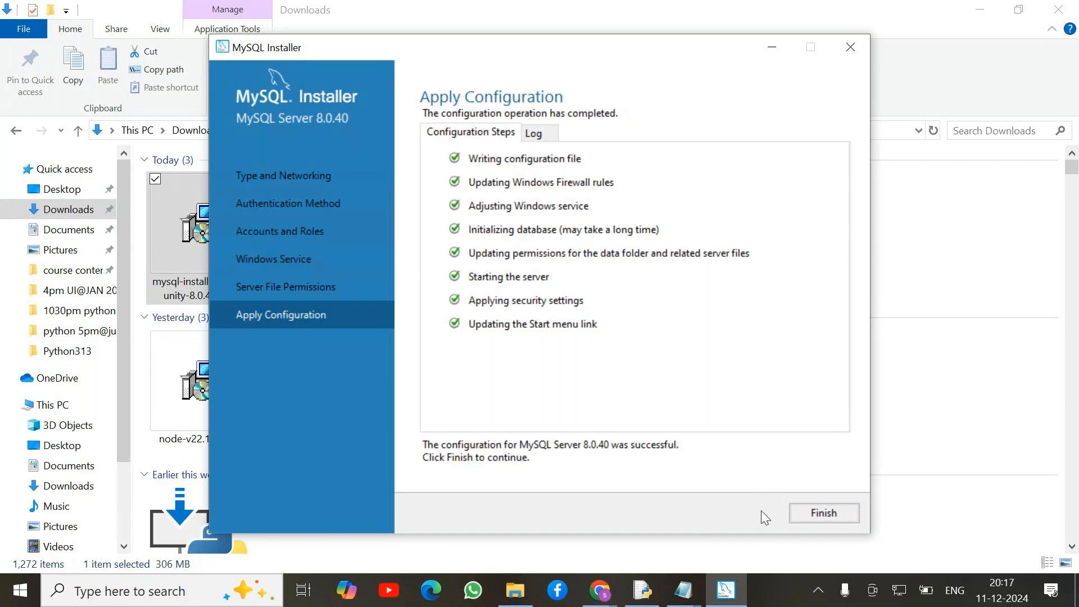
Finish the completed MySQL Server 8.0.40 configuration and move on to MySQL Router.
click(826, 512)
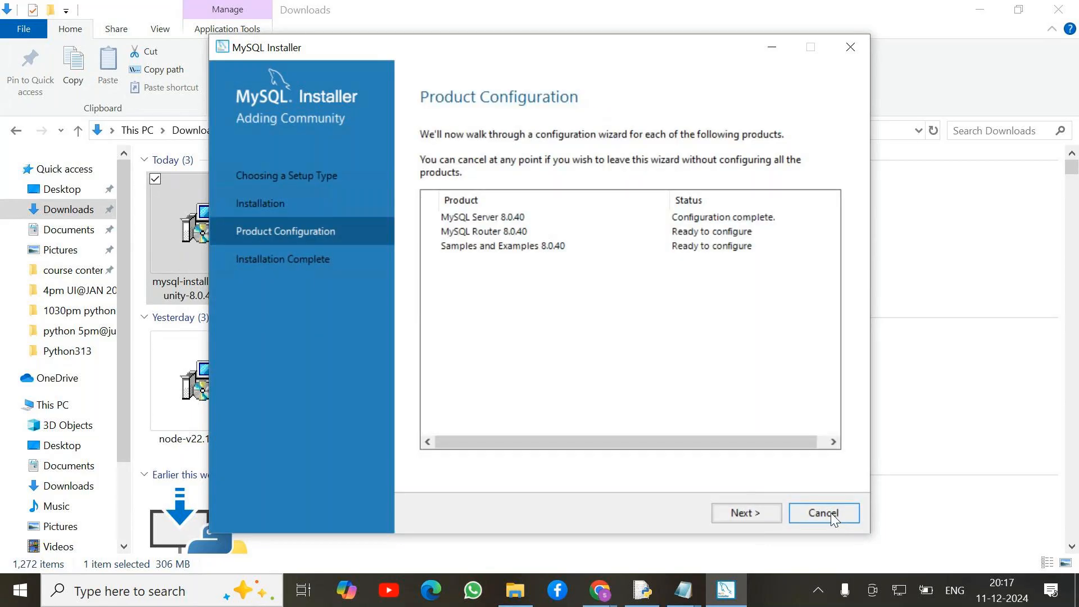
click(751, 513)
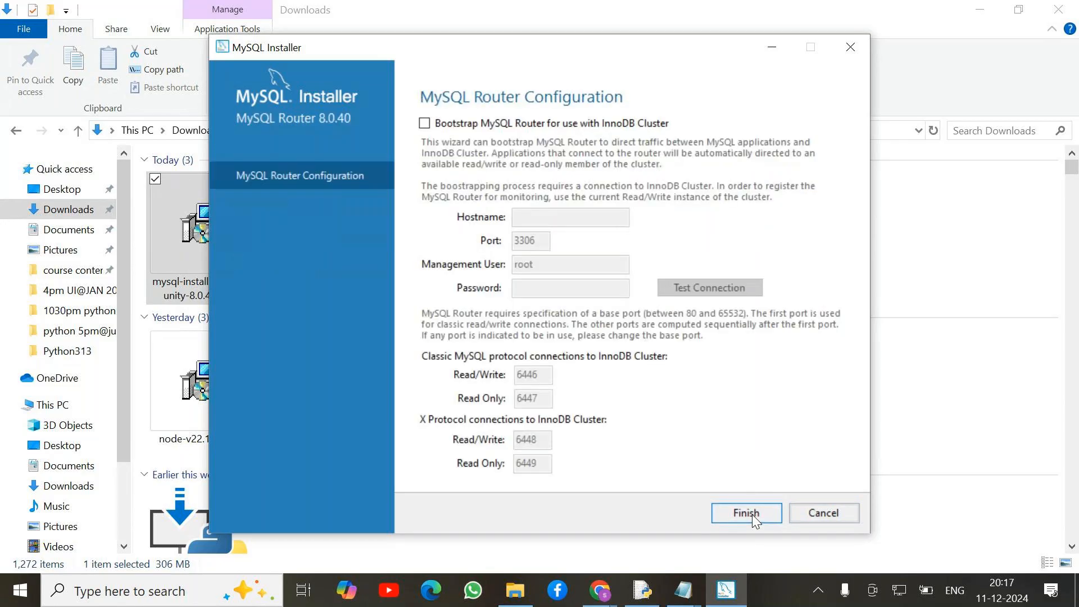
Skip router cluster bootstrapping, verify the root connection with its password, and apply the Samples and Examples 8.0.40 configuration.
click(753, 513)
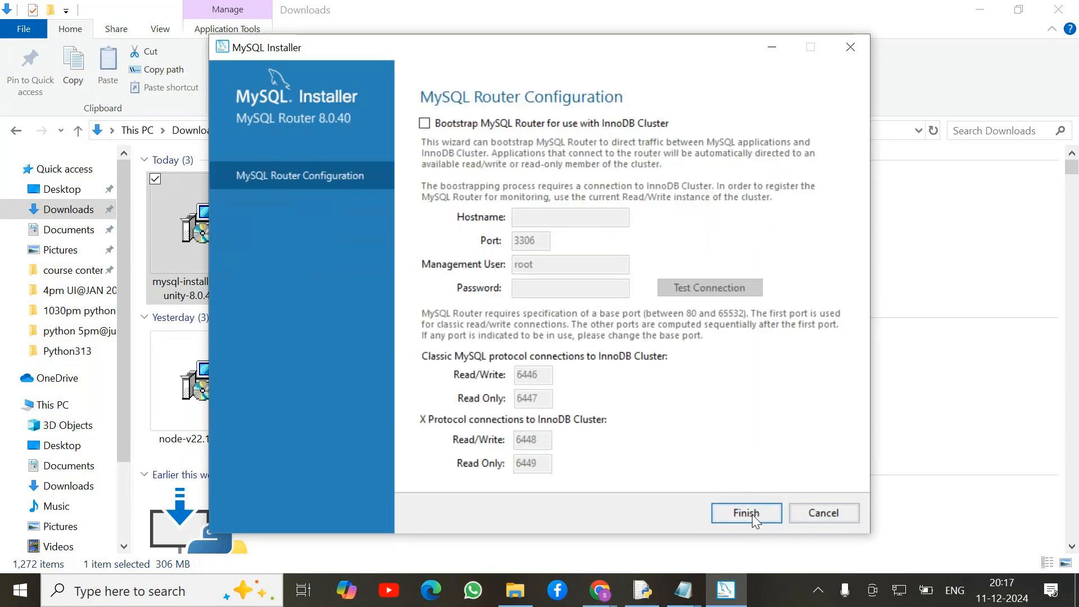
click(753, 513)
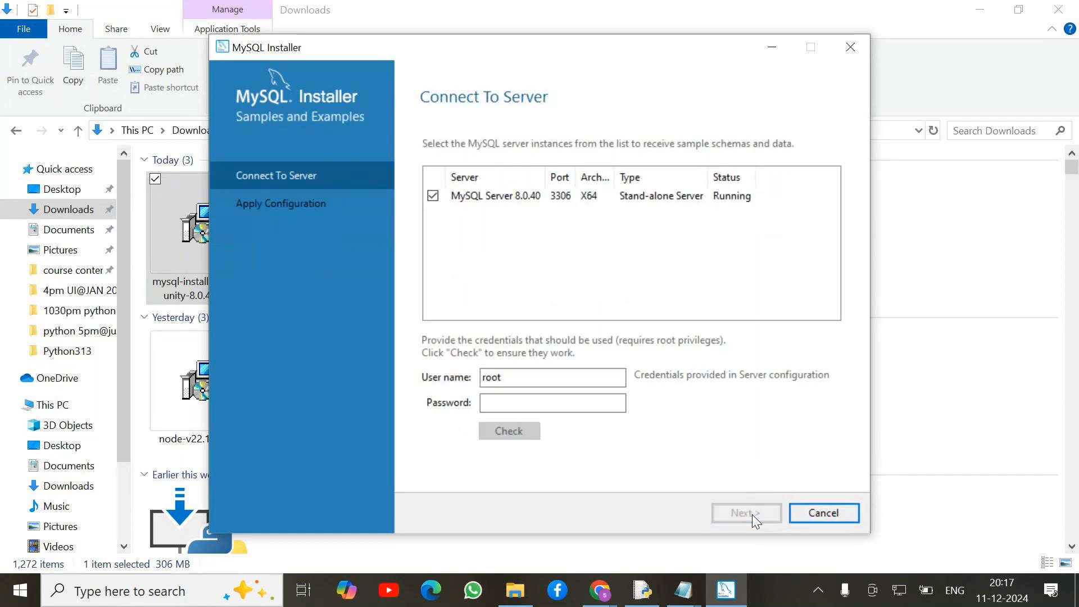
click(522, 404)
text(123)
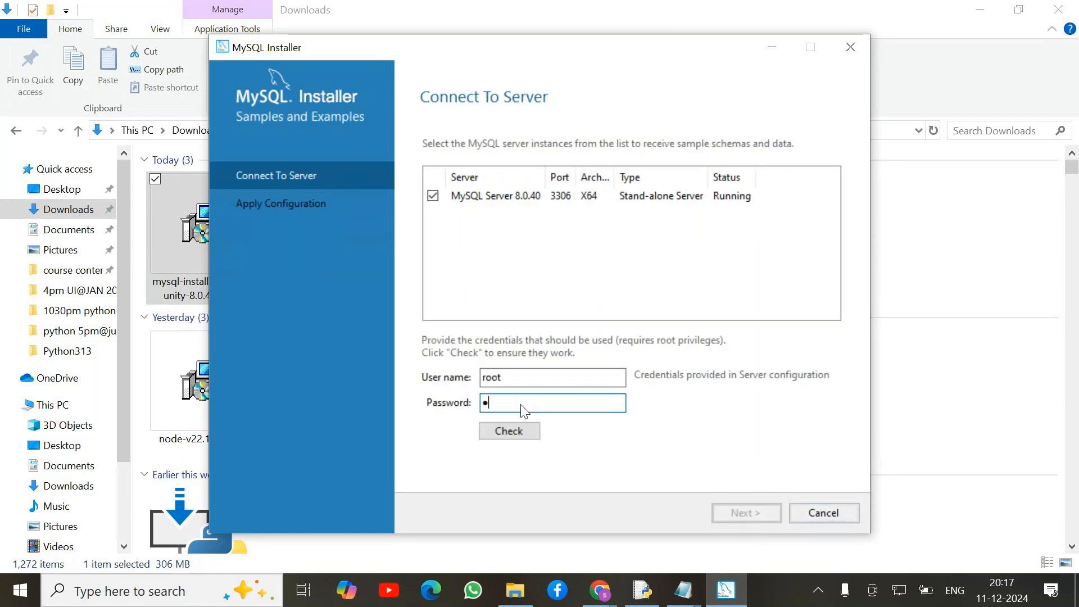
text(4)
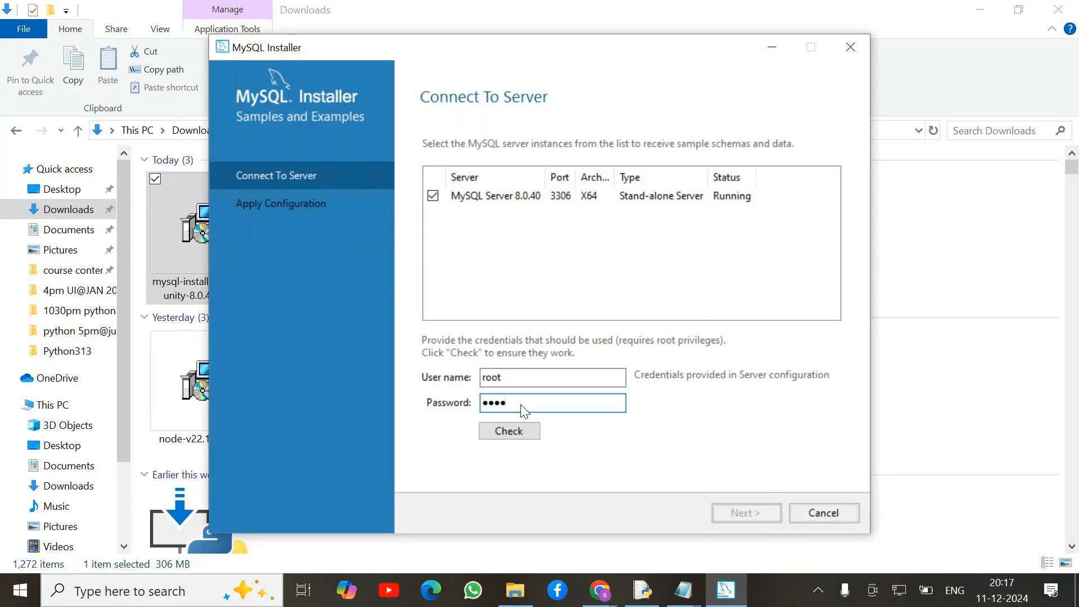
click(510, 431)
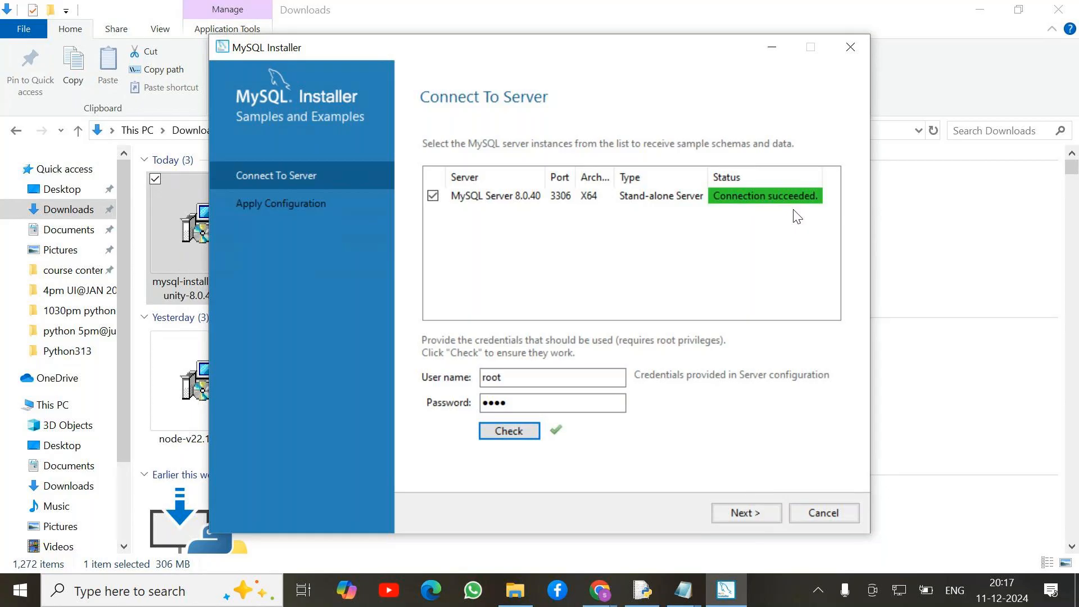
click(753, 513)
click(753, 515)
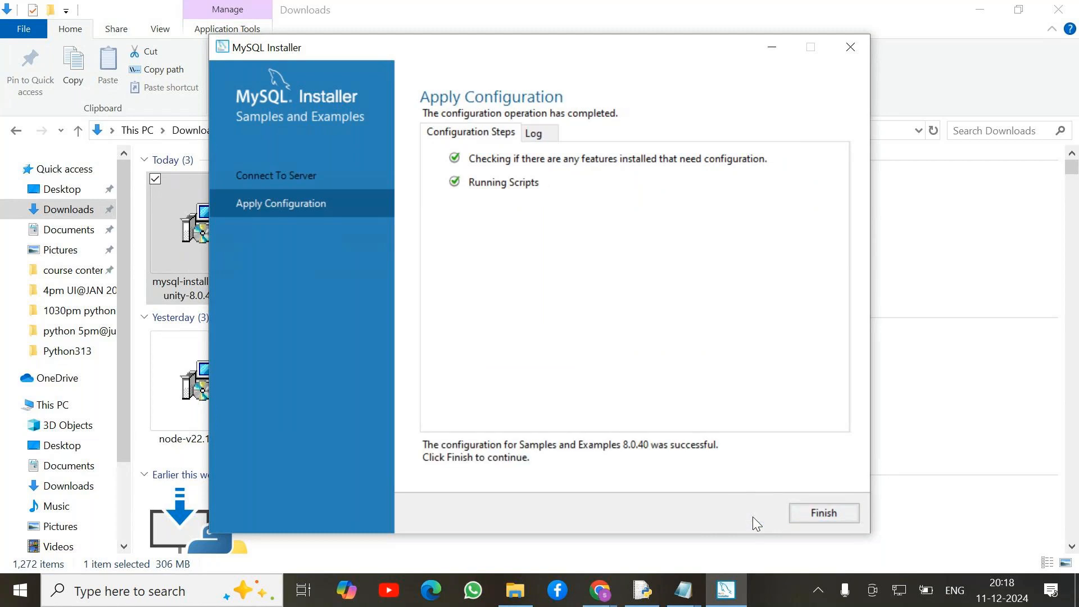
Finish the installation with 'Start MySQL Workbench after setup' unchecked and close the installer.
click(833, 516)
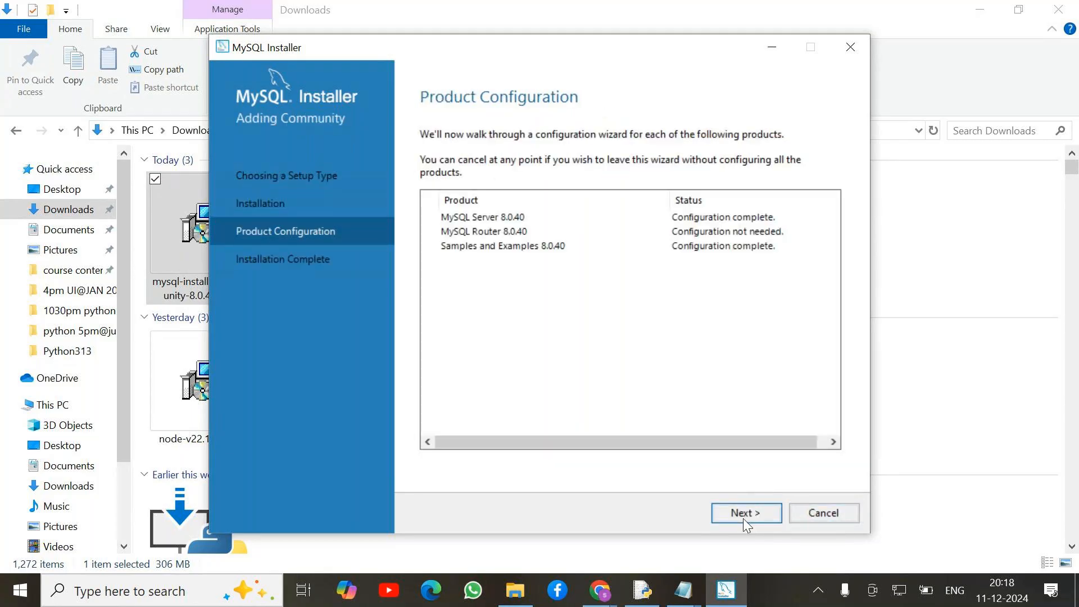
click(743, 518)
click(427, 202)
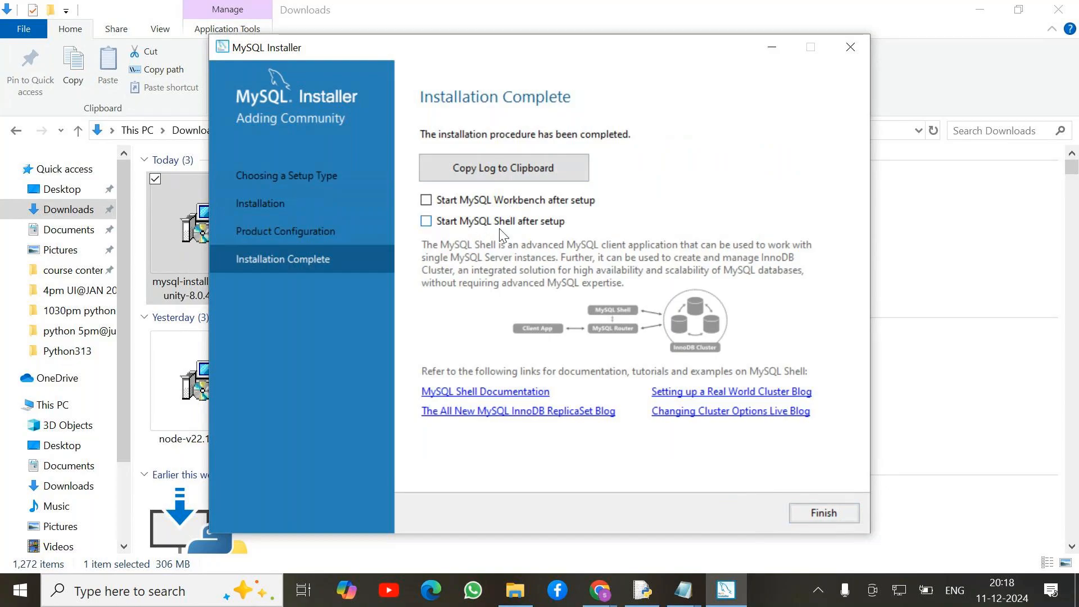
click(822, 513)
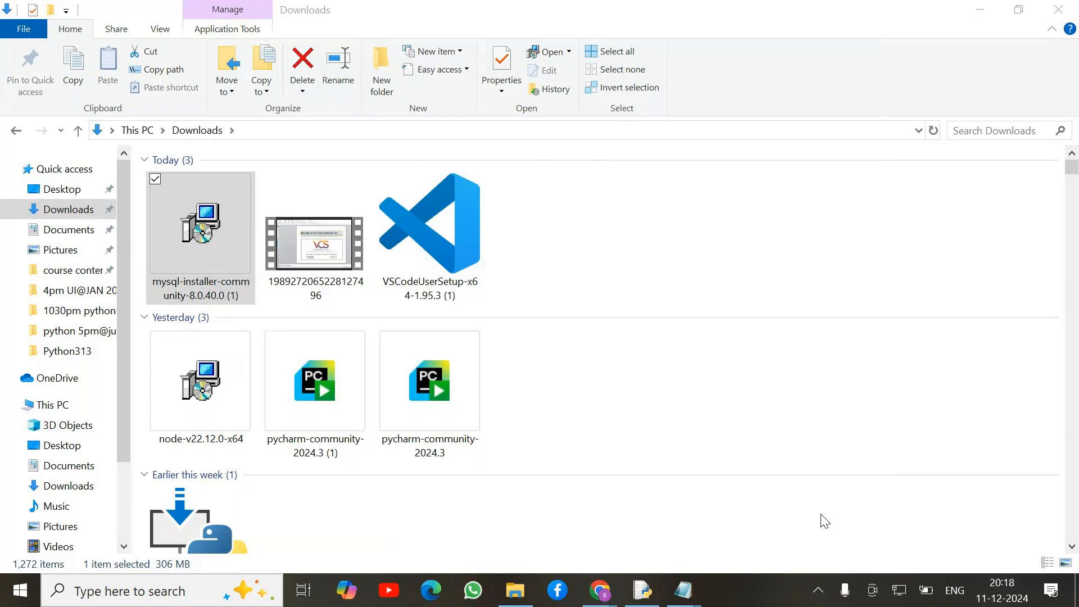
Launch Command Prompt from Windows search and run mysql --version.
click(131, 589)
text(cmd)
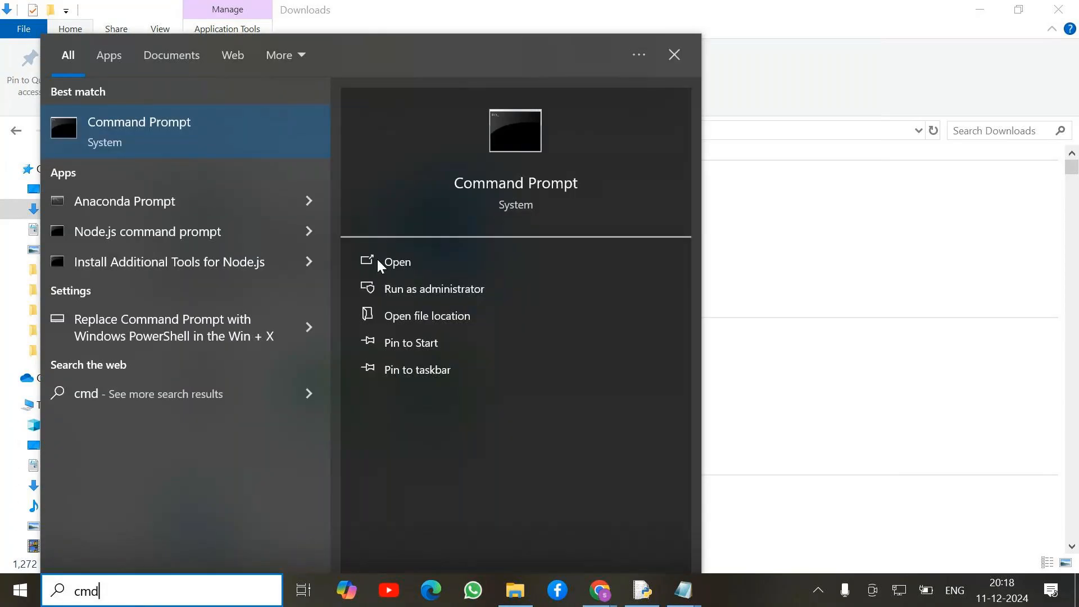
click(183, 132)
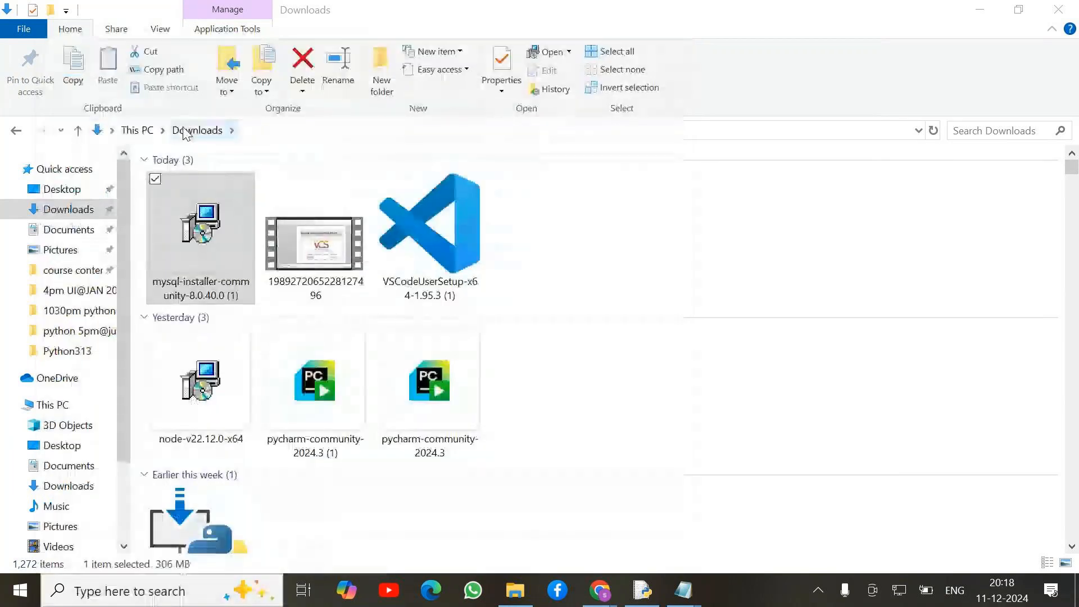
text(mysql --)
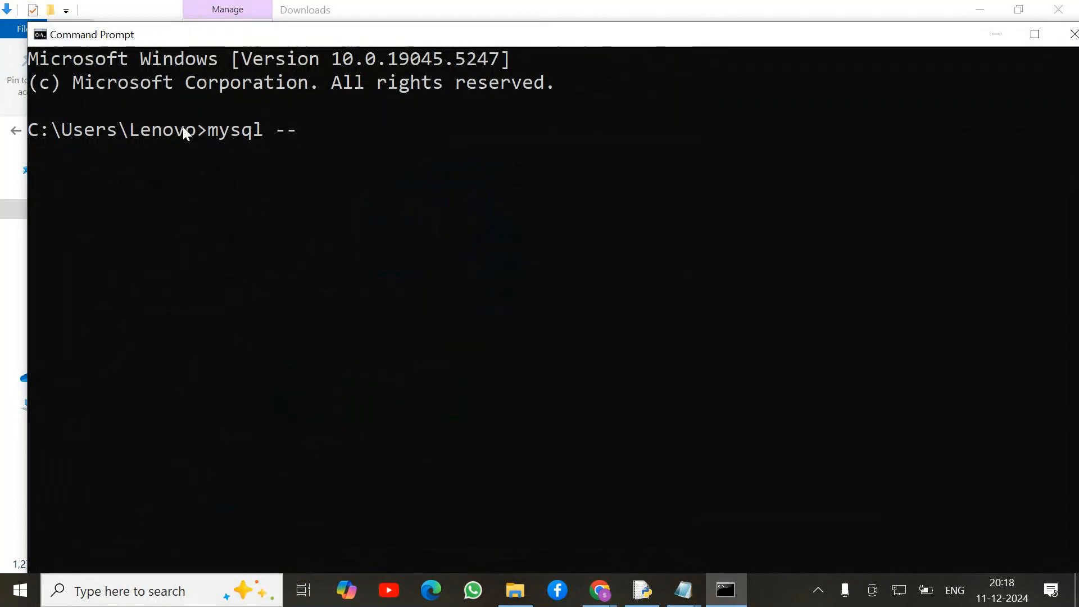
text(version)
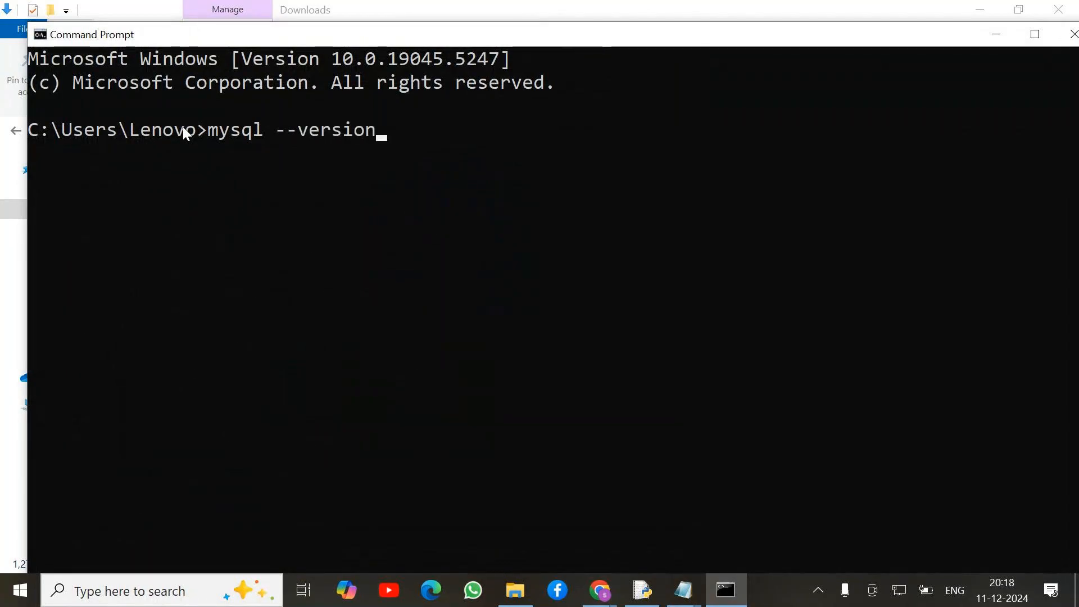
key(Return)
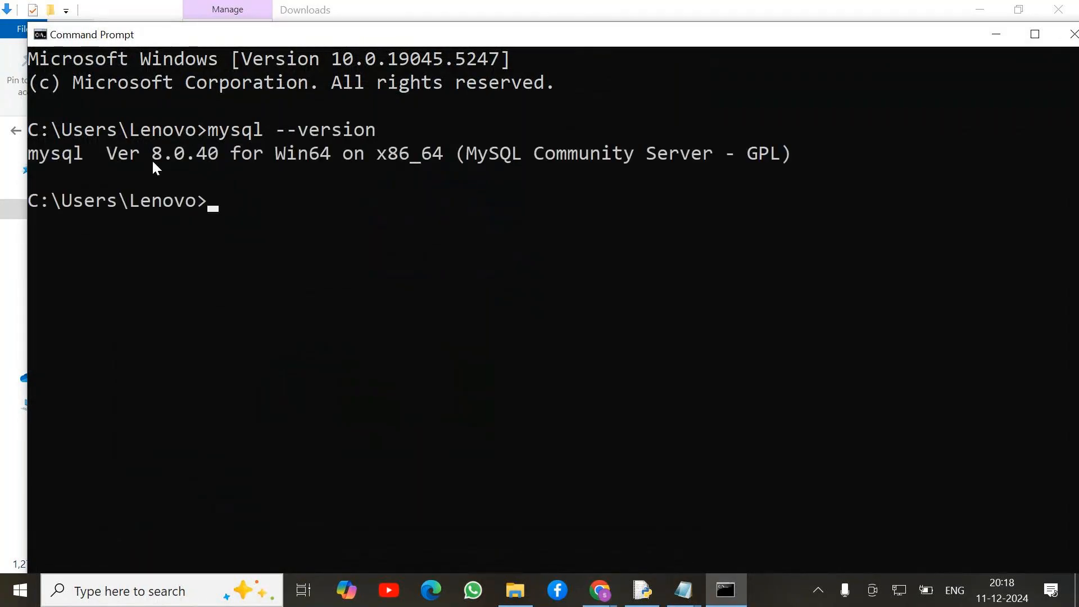
Run the short-form check mysql -V and maximize the Command Prompt window.
text(mysql -)
key(Caps_Lock)
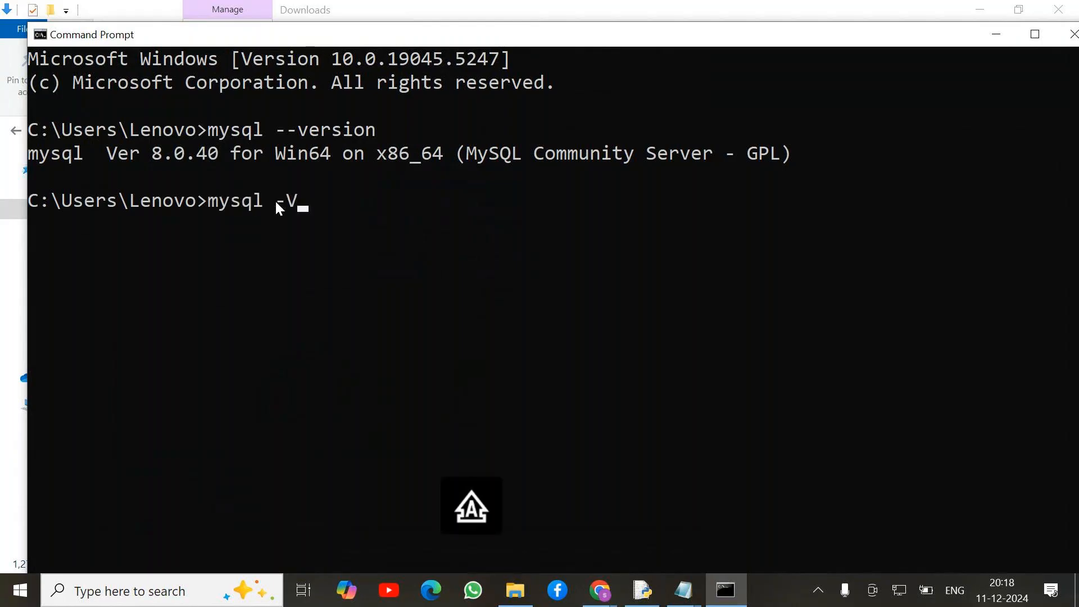
text(V)
key(Return)
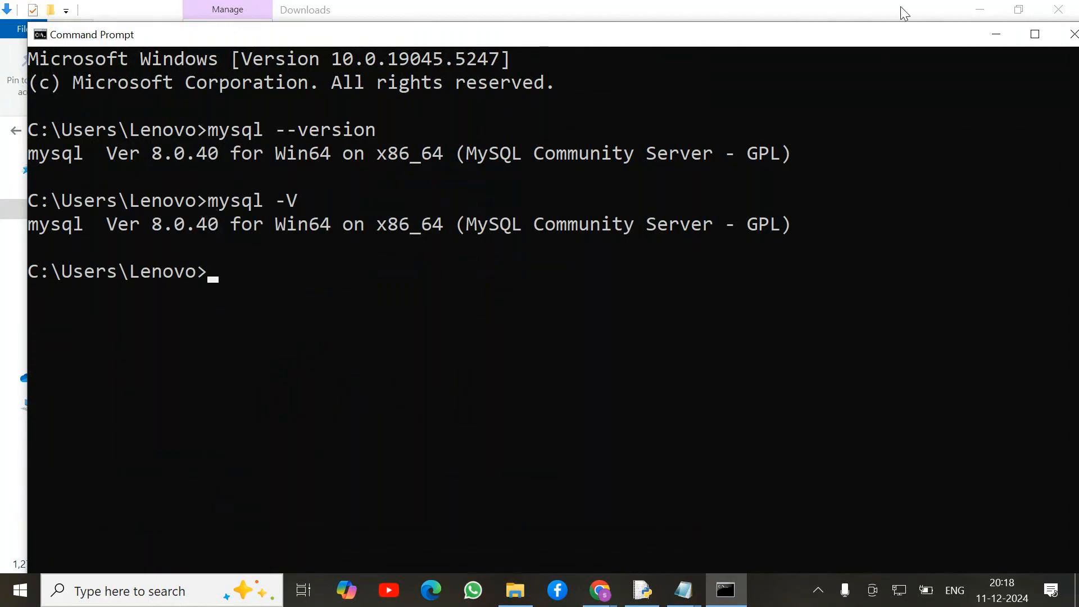
click(1034, 34)
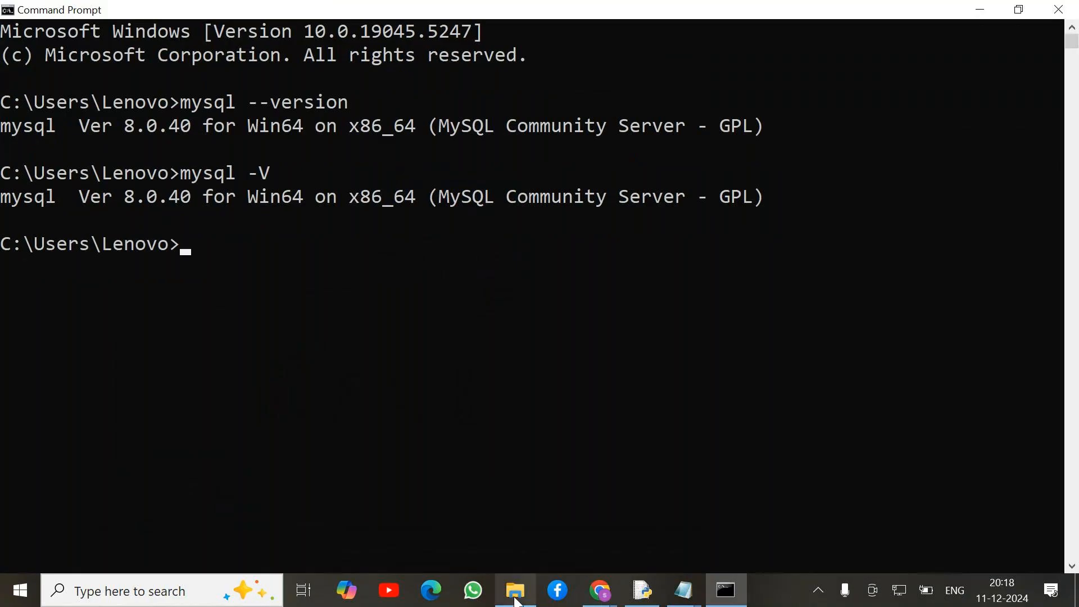
Browse File Explorer to C:\Program Files\MySQL\MySQL Server 8.0\bin and select its address bar.
click(514, 590)
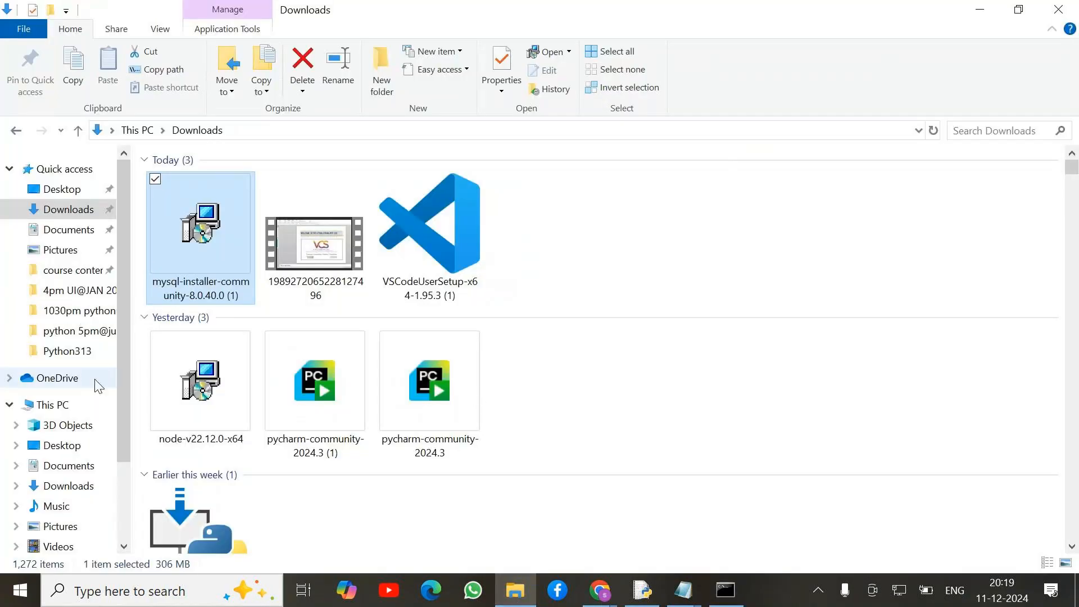
scroll(79, 438, down, 2)
click(84, 473)
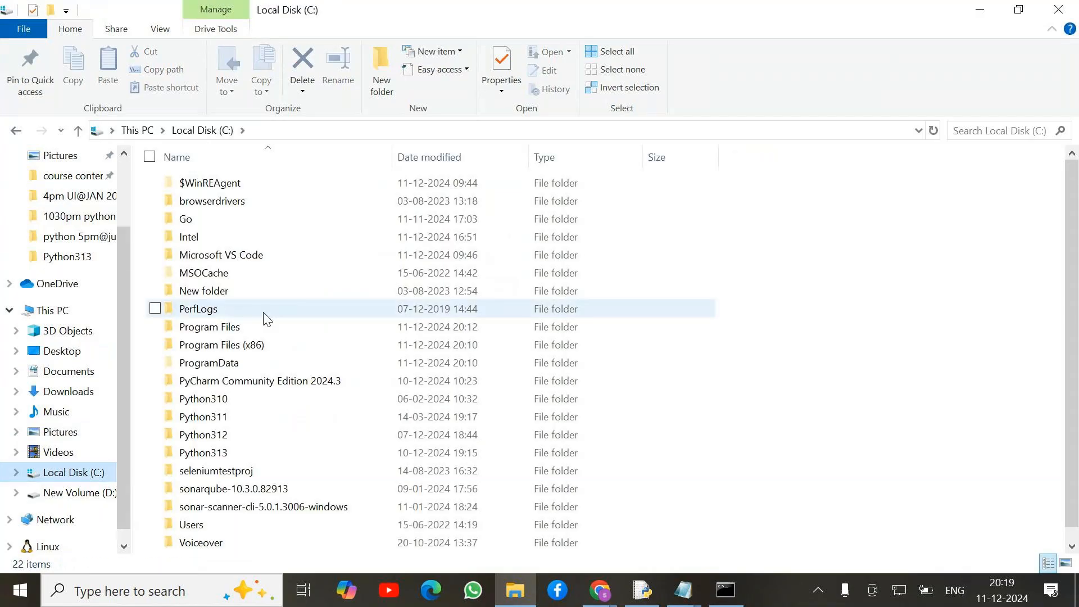
scroll(261, 384, down, 1)
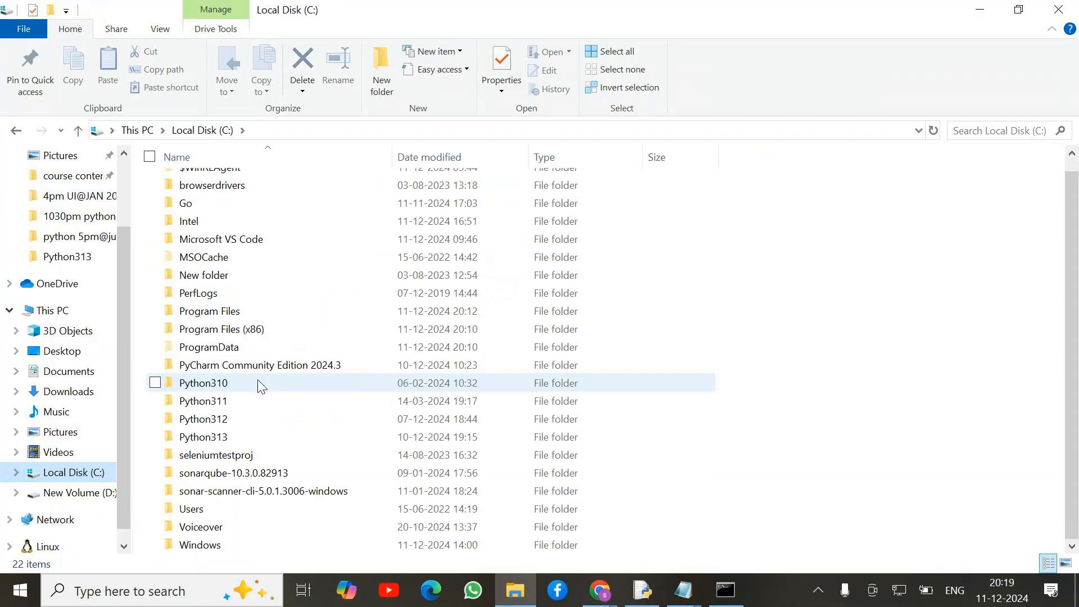
double_click(232, 311)
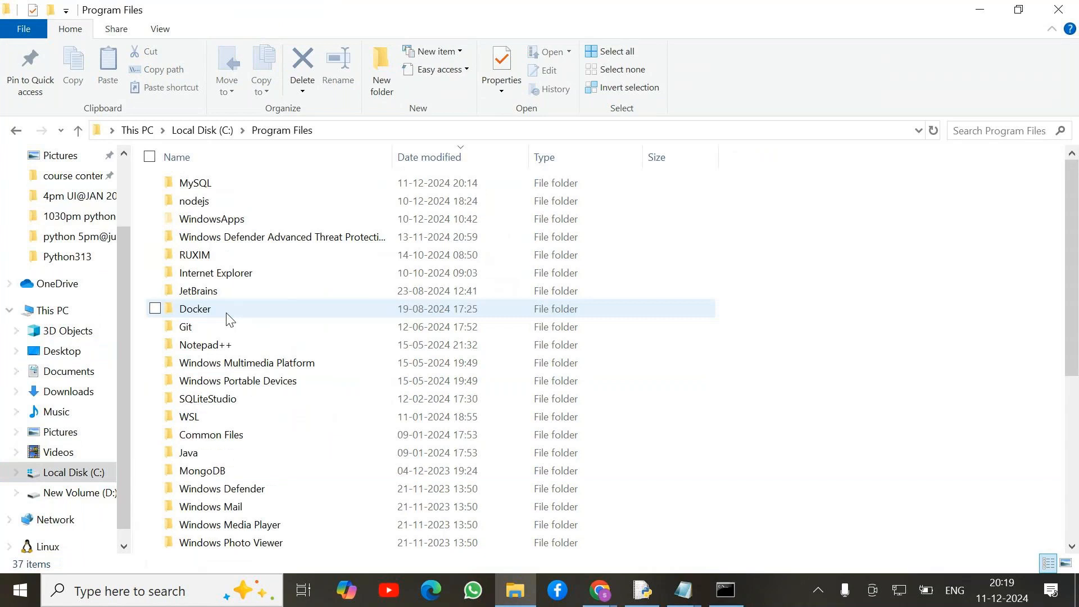
double_click(191, 183)
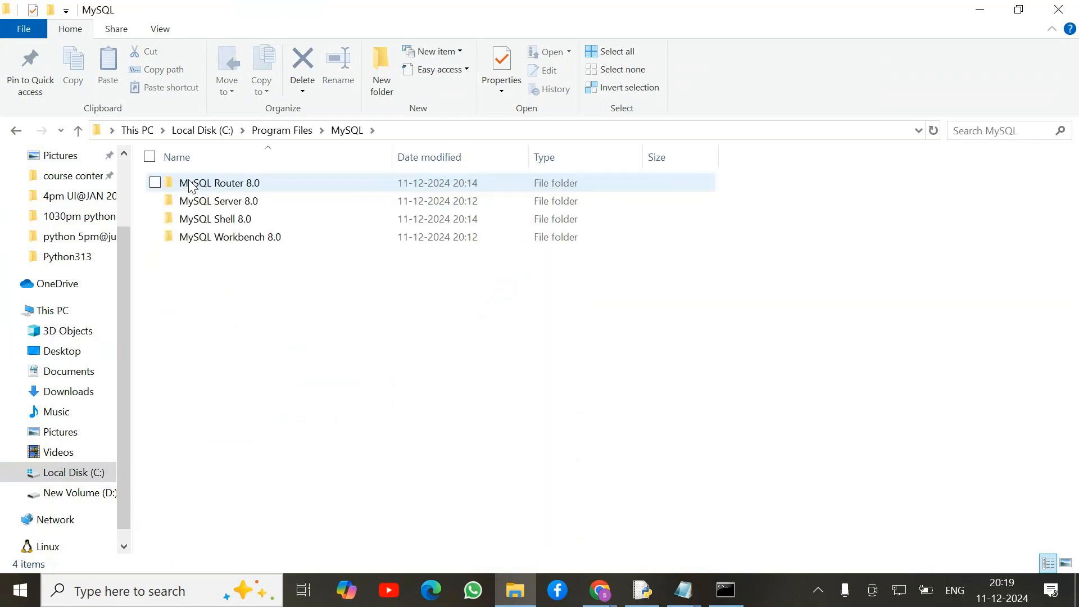
click(228, 204)
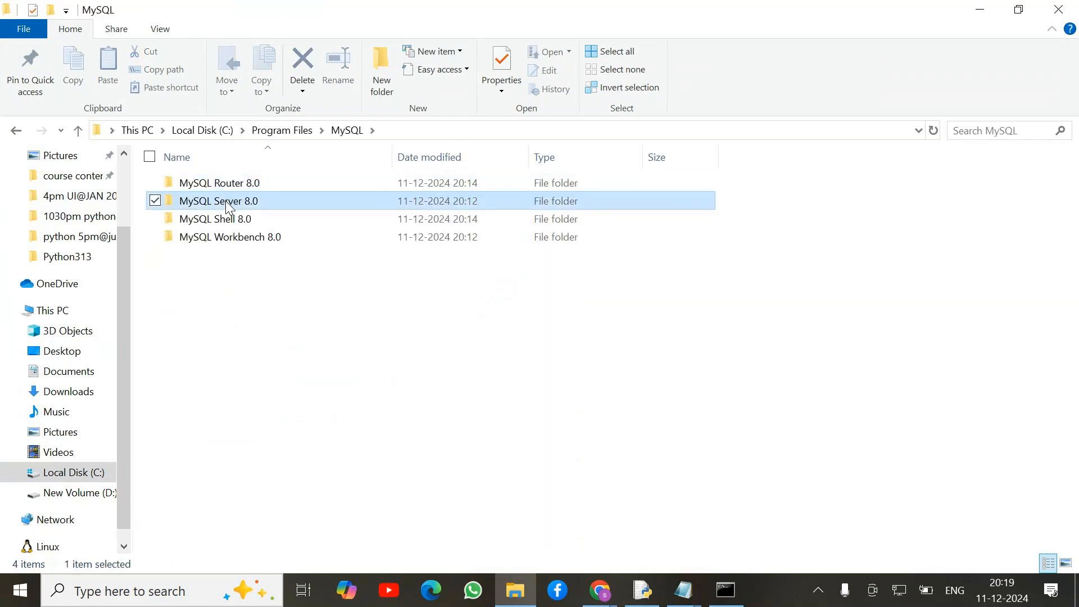
double_click(225, 200)
click(197, 184)
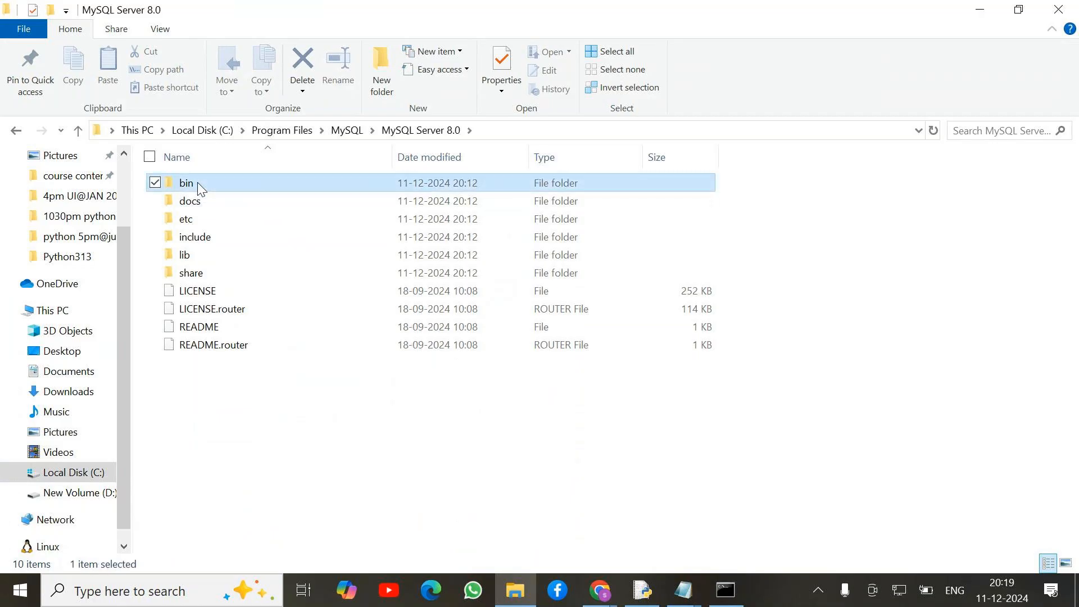
double_click(198, 182)
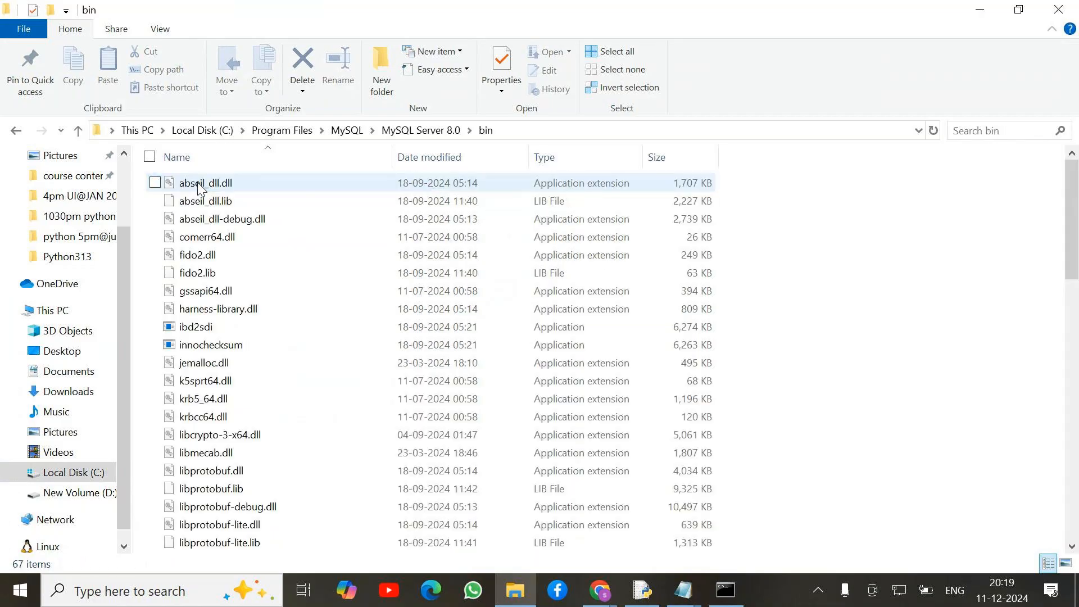
click(517, 131)
Open a Command Prompt in the bin folder by entering cmd in Explorer's address bar.
text(Cmd)
key(Return)
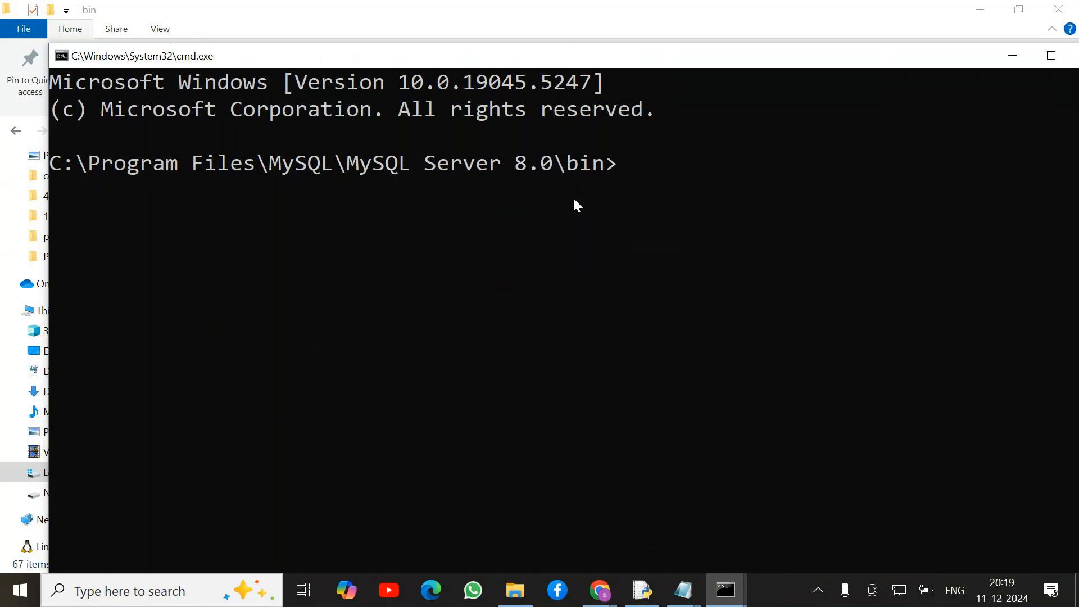
text(MYSQL)
key(BackSpace)
key(BackSpace)
key(BackSpace)
key(BackSpace)
key(BackSpace)
key(BackSpace)
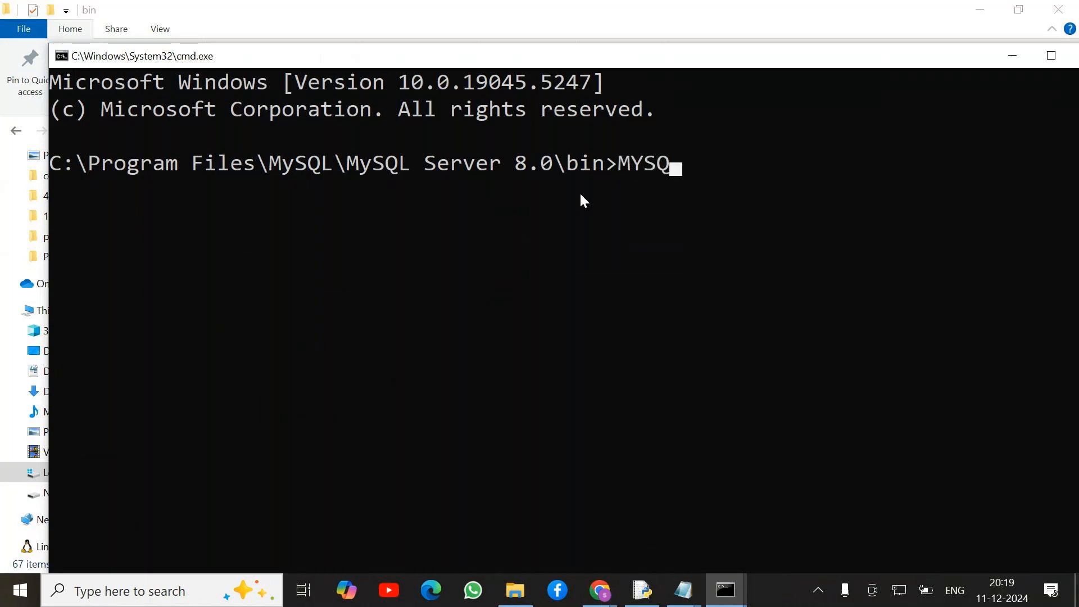
key(Caps_Lock)
Run mysql --version and mysql -V from the bin folder, both reporting Ver 8.0.40.
text(mysql)
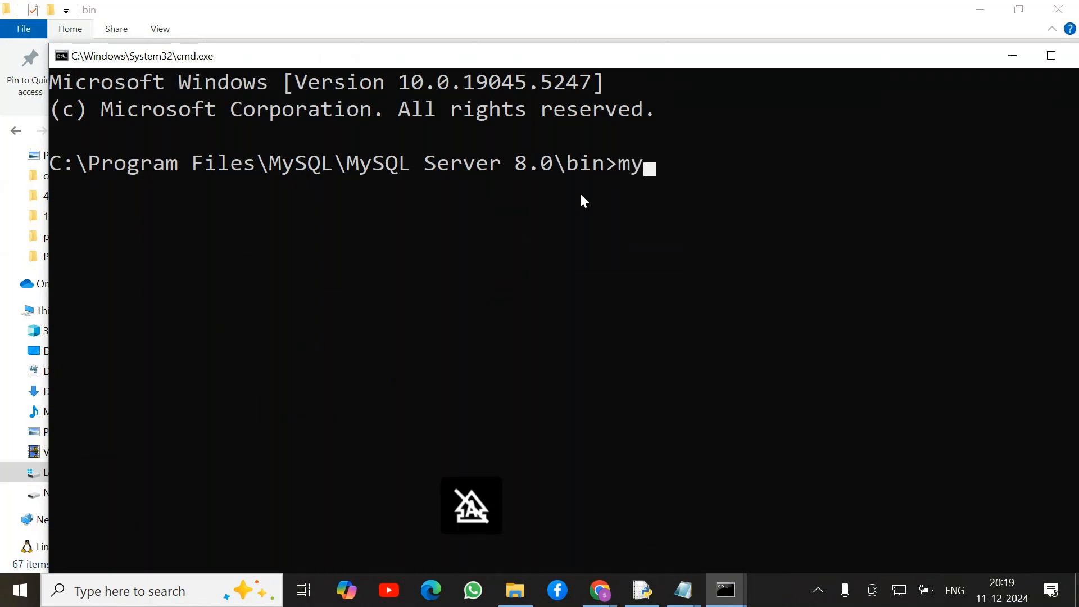
text( --)
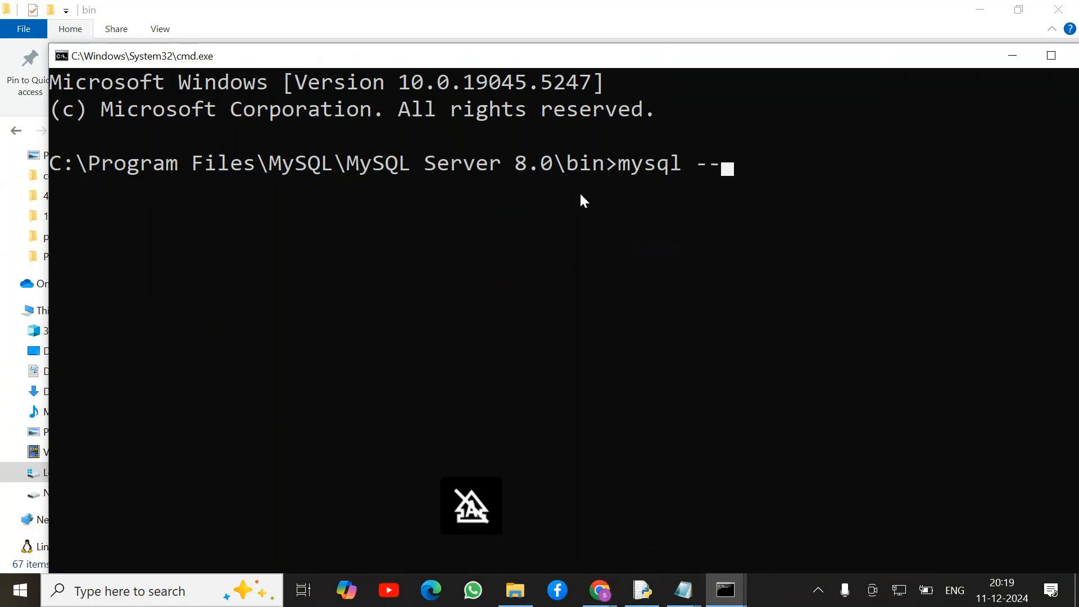
text(version)
key(Return)
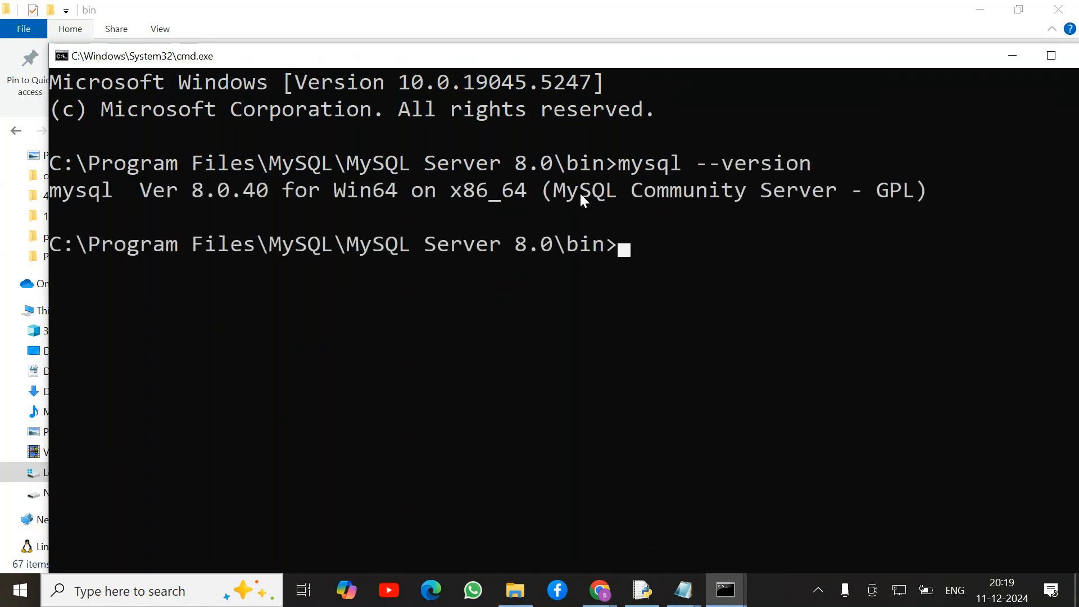
text(mysql -V)
key(Return)
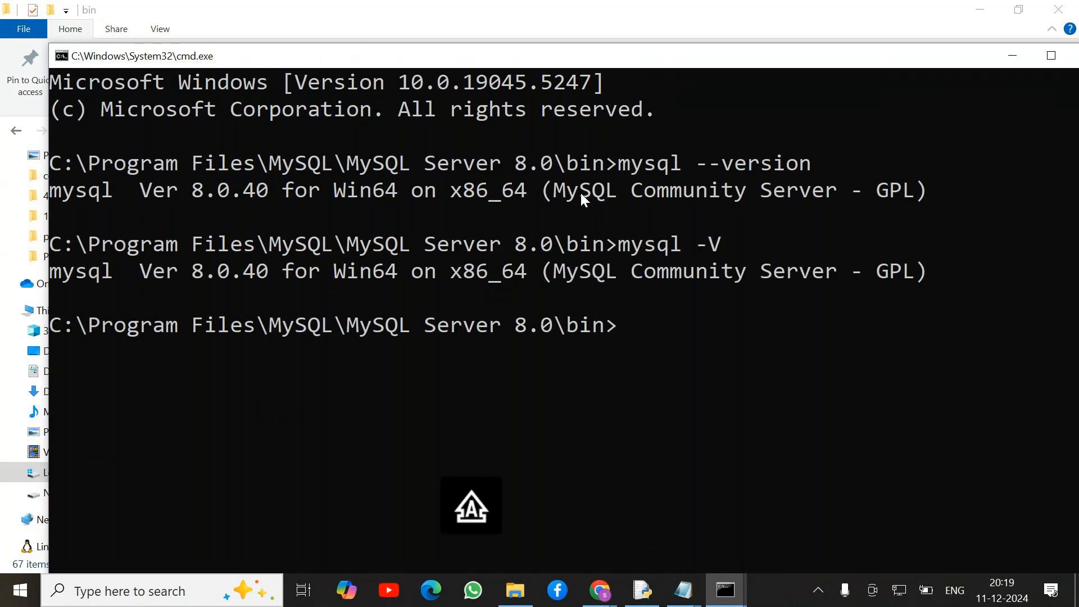